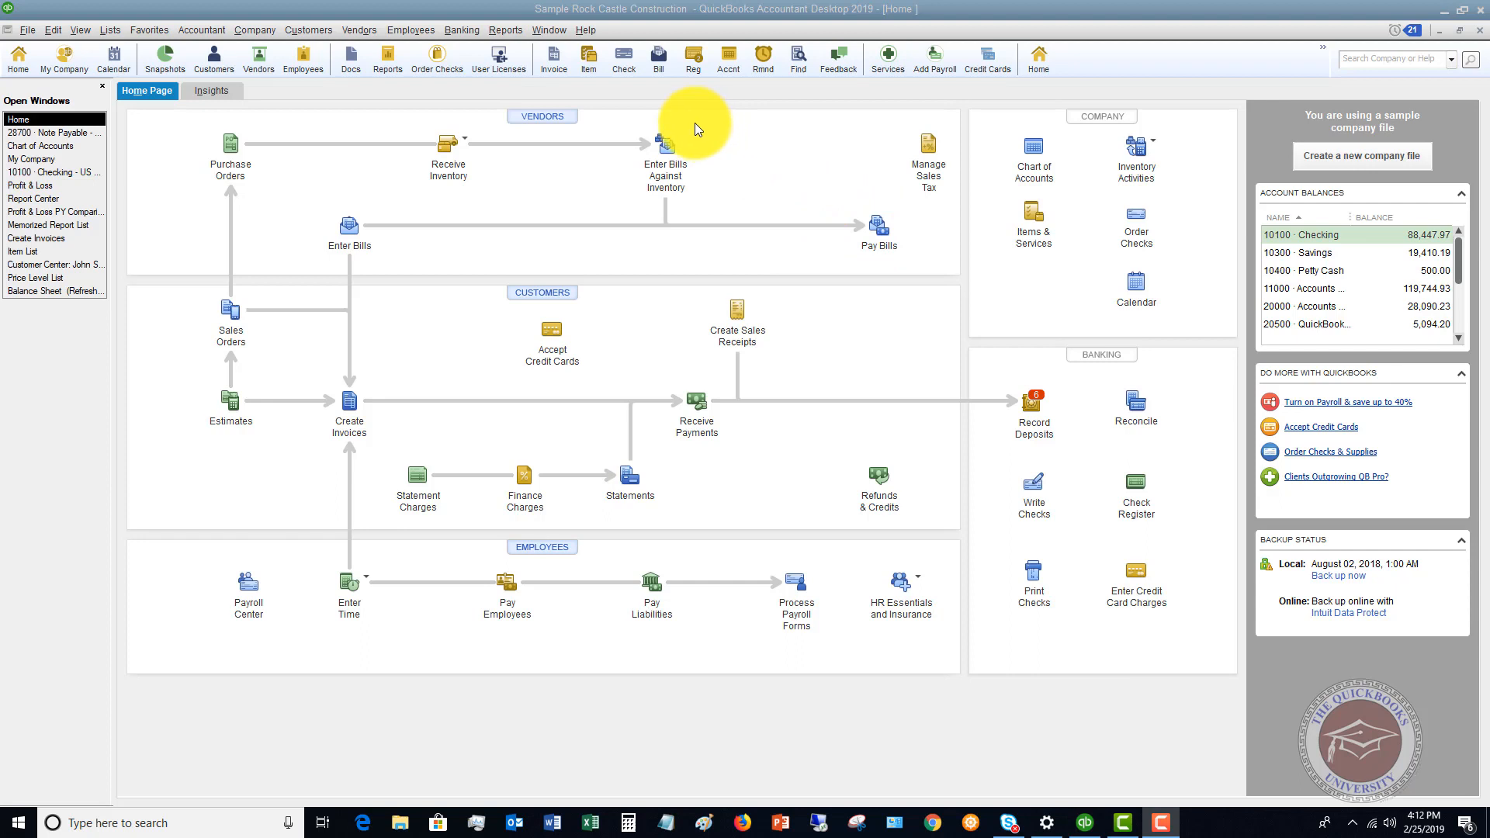
Open a new transfer of funds between accounts and look through the accounts available as its source
{"action": "left_click", "coordinate": [457, 30]}
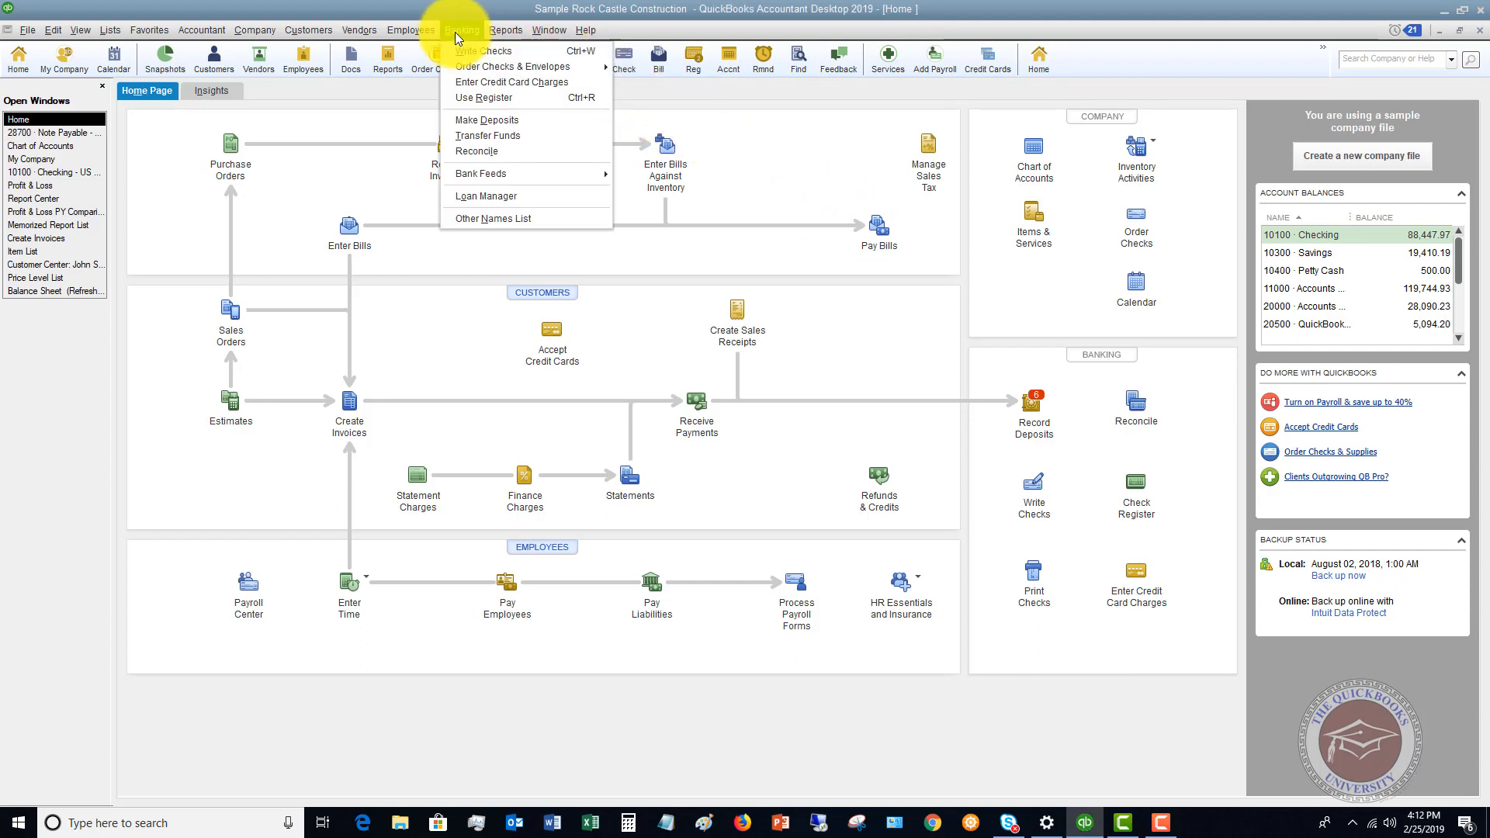
{"action": "left_click", "coordinate": [467, 135]}
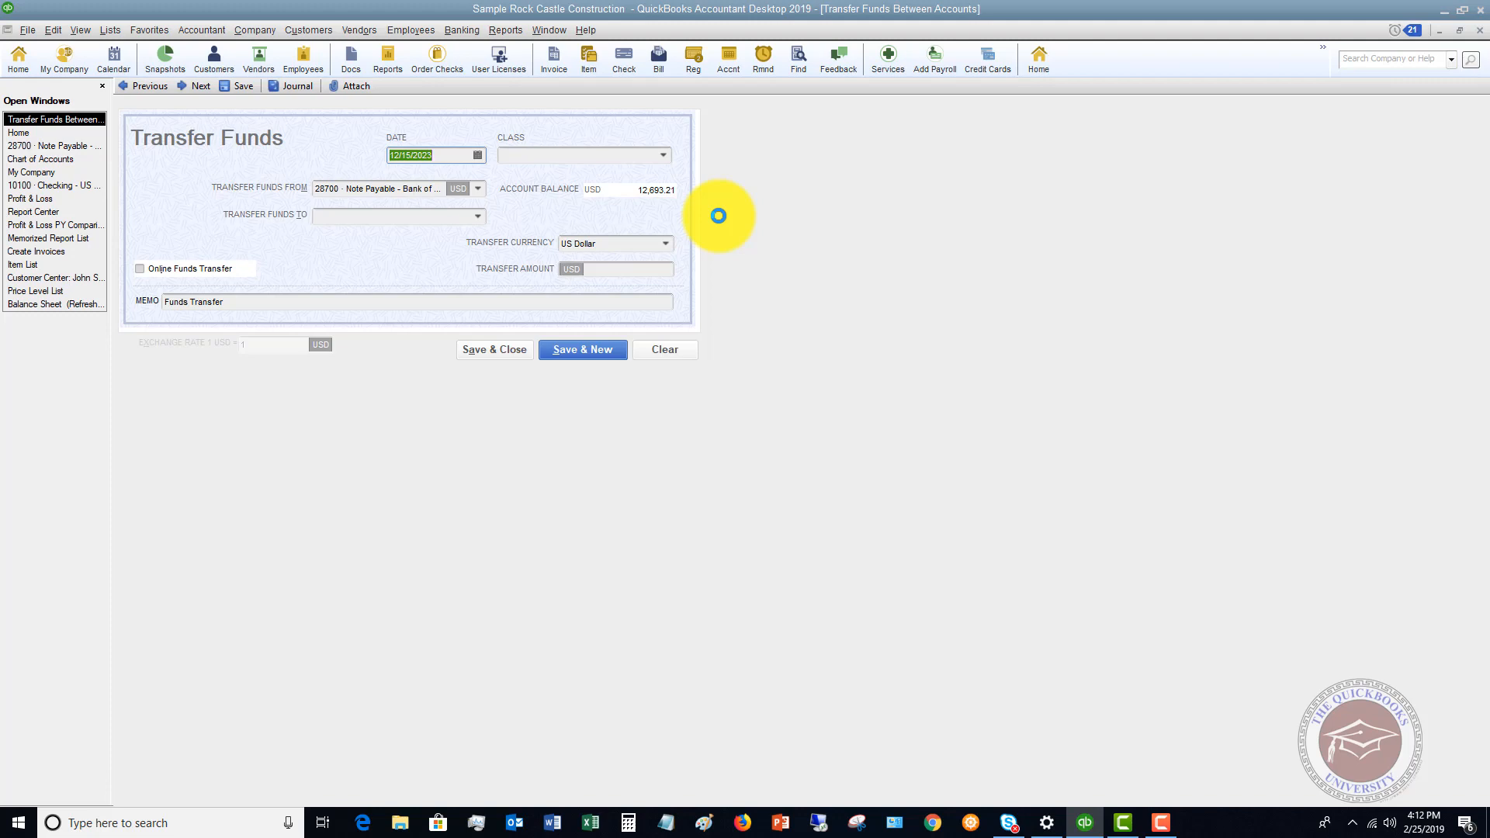
{"action": "left_click", "coordinate": [478, 190]}
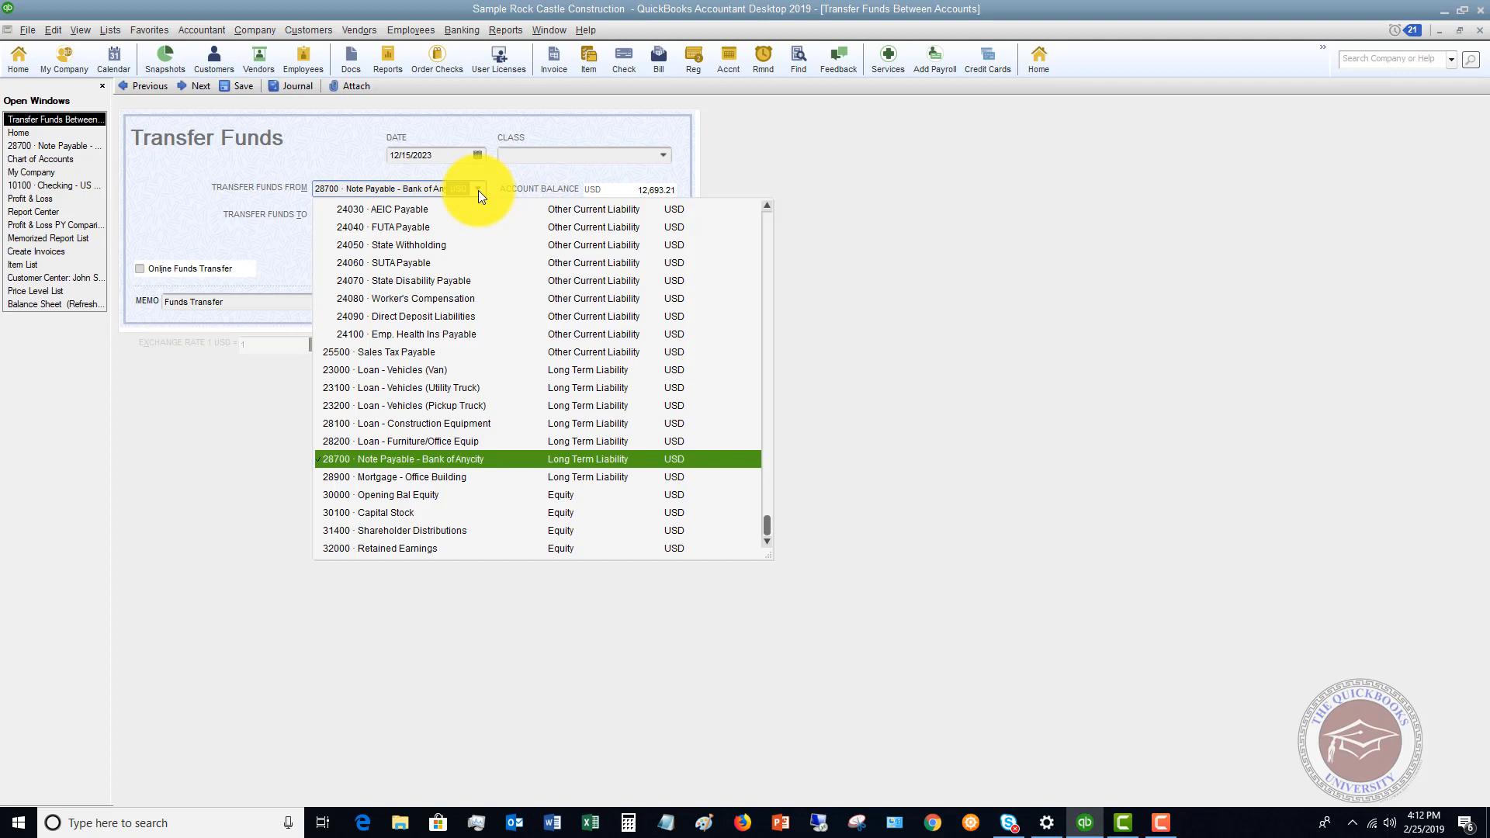
{"action": "left_click", "coordinate": [770, 225]}
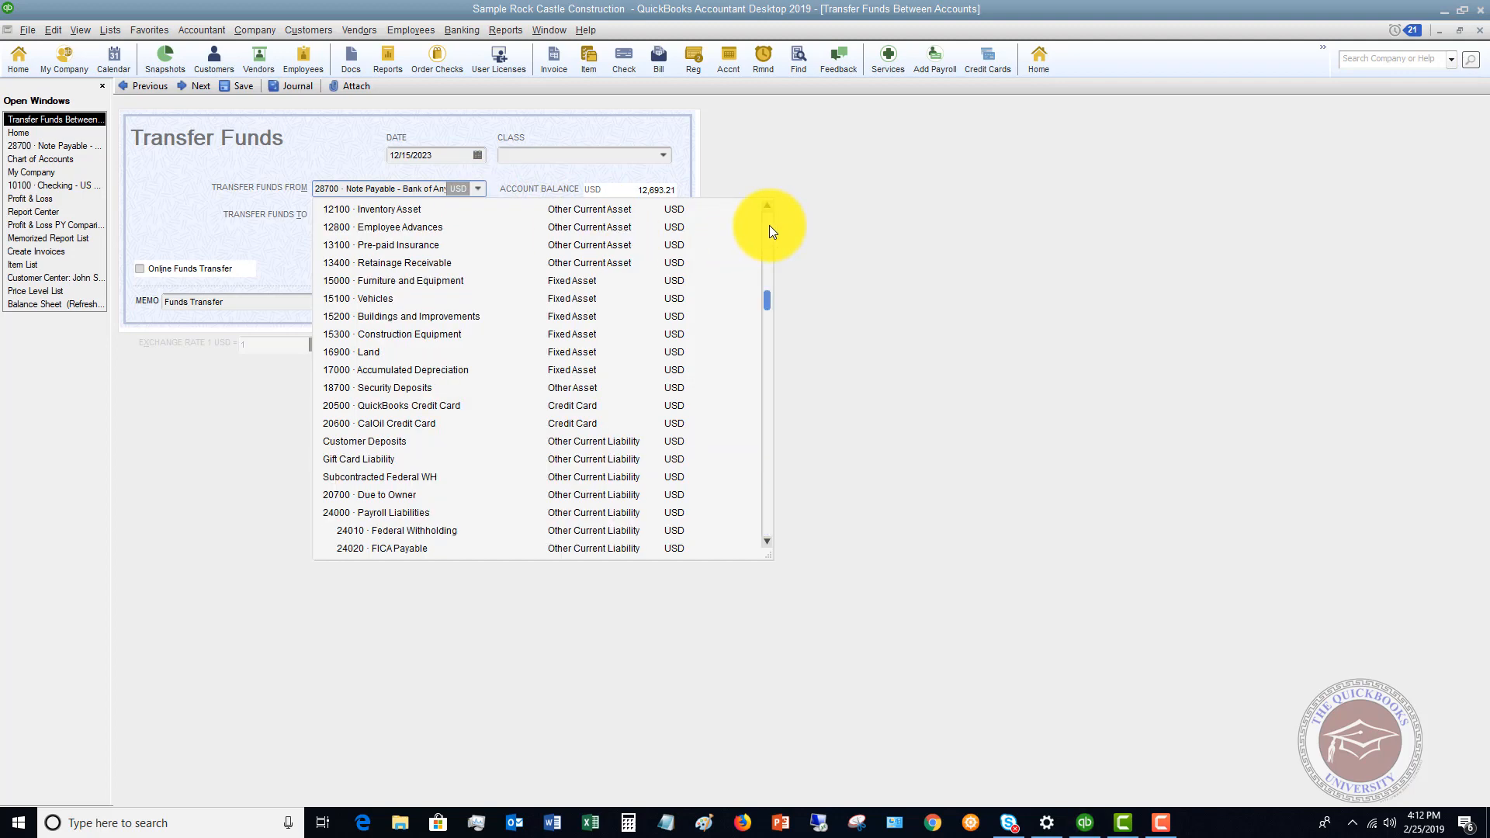
{"action": "left_click", "coordinate": [770, 225]}
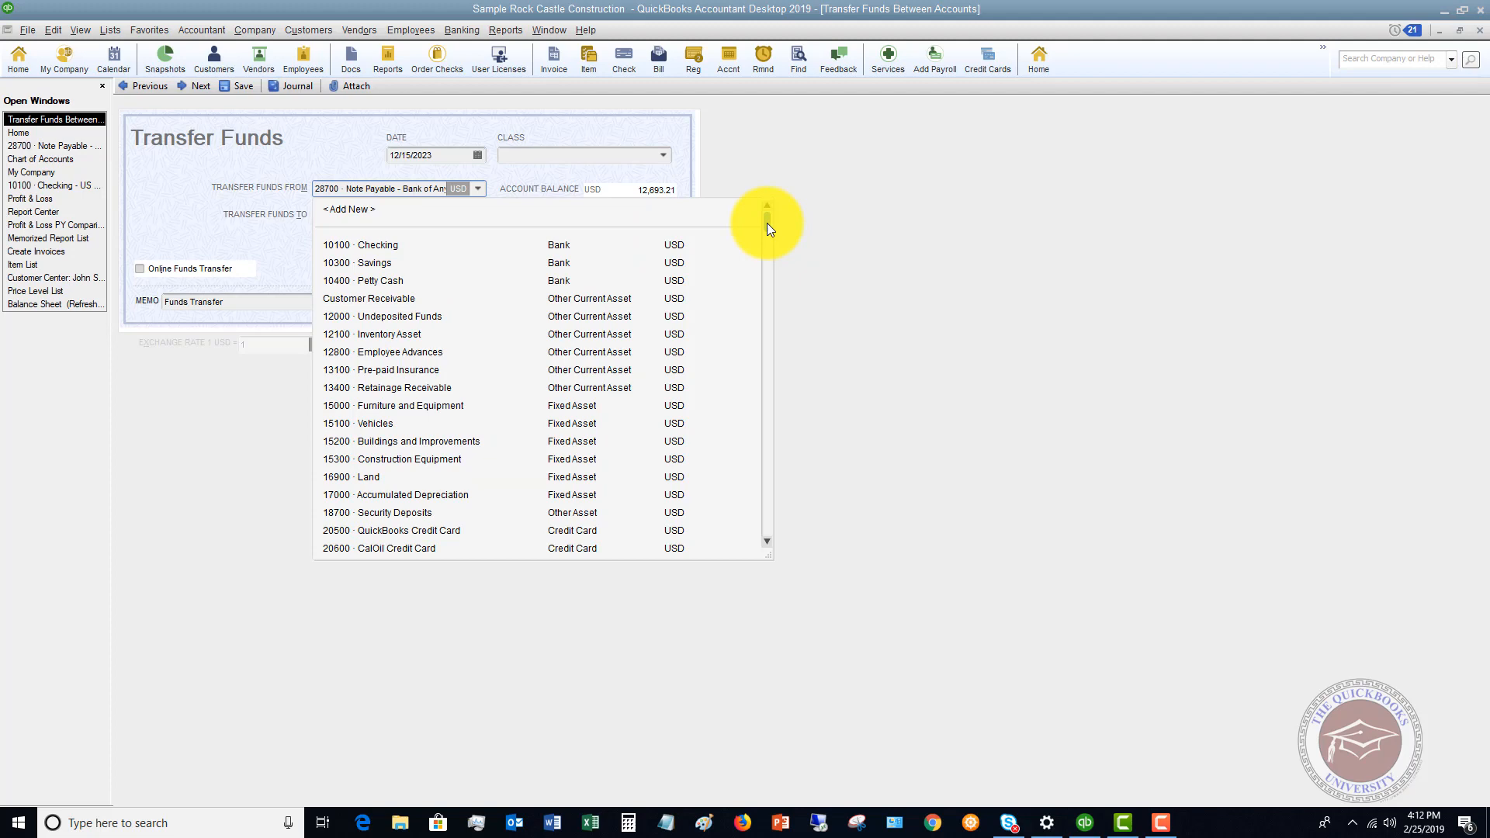
{"action": "left_click", "coordinate": [346, 137]}
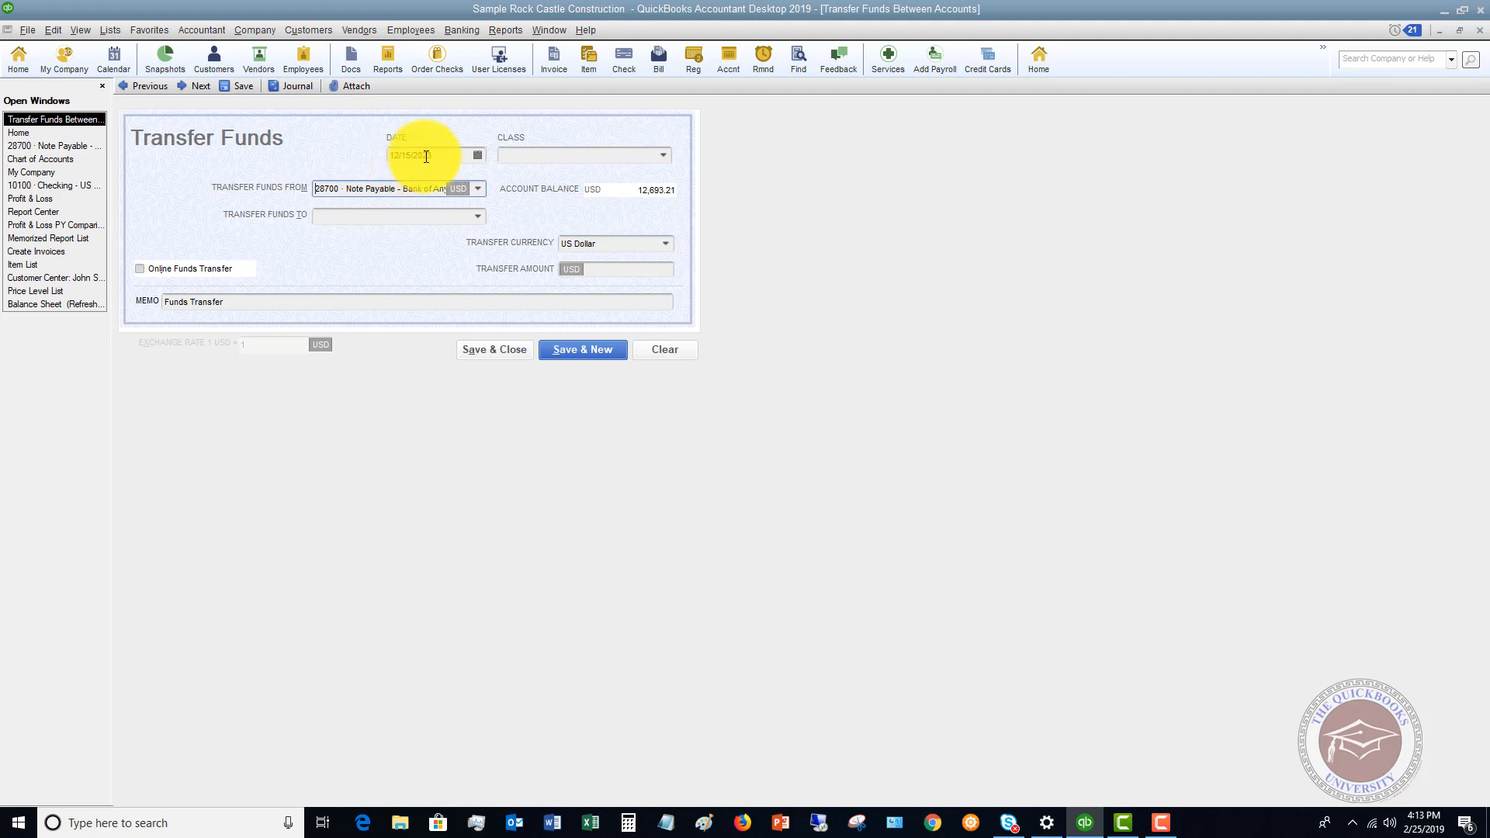
Assign the New Construction class and set the transfer to go from 10100 Checking to 10300 Savings
{"action": "left_click", "coordinate": [666, 158]}
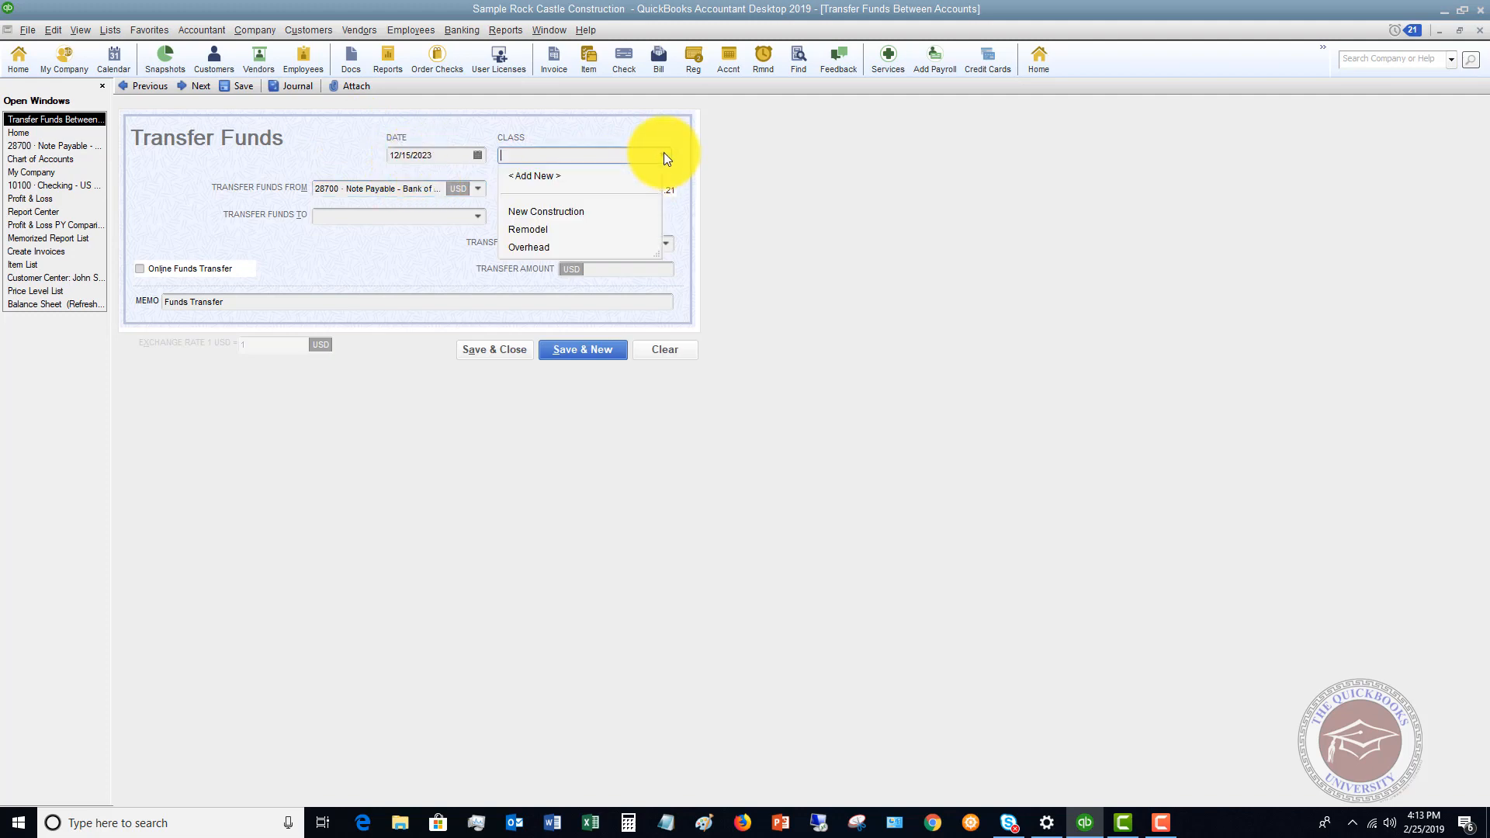
{"action": "left_click", "coordinate": [543, 208]}
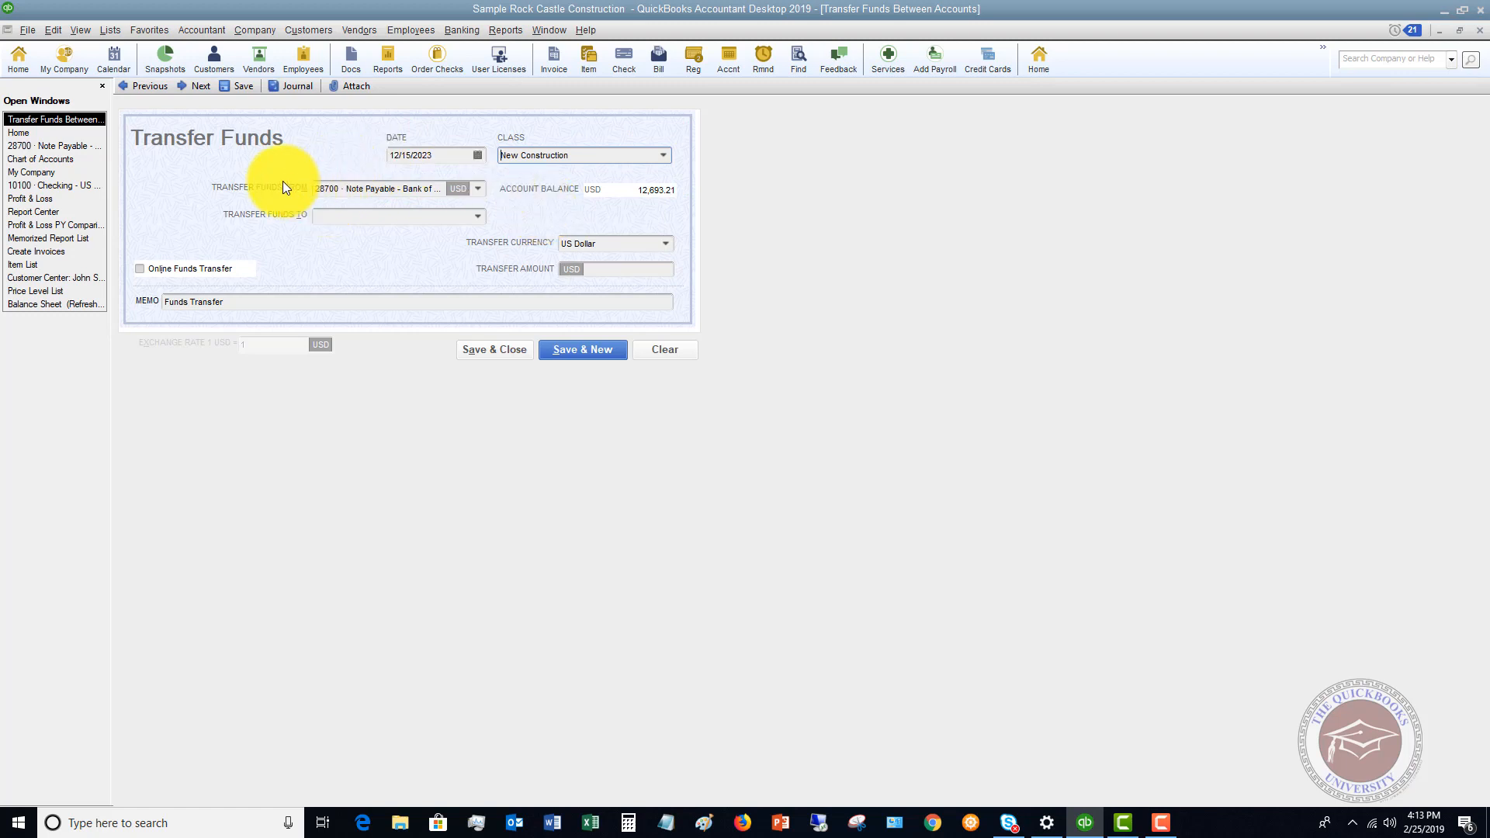
{"action": "left_click", "coordinate": [478, 190]}
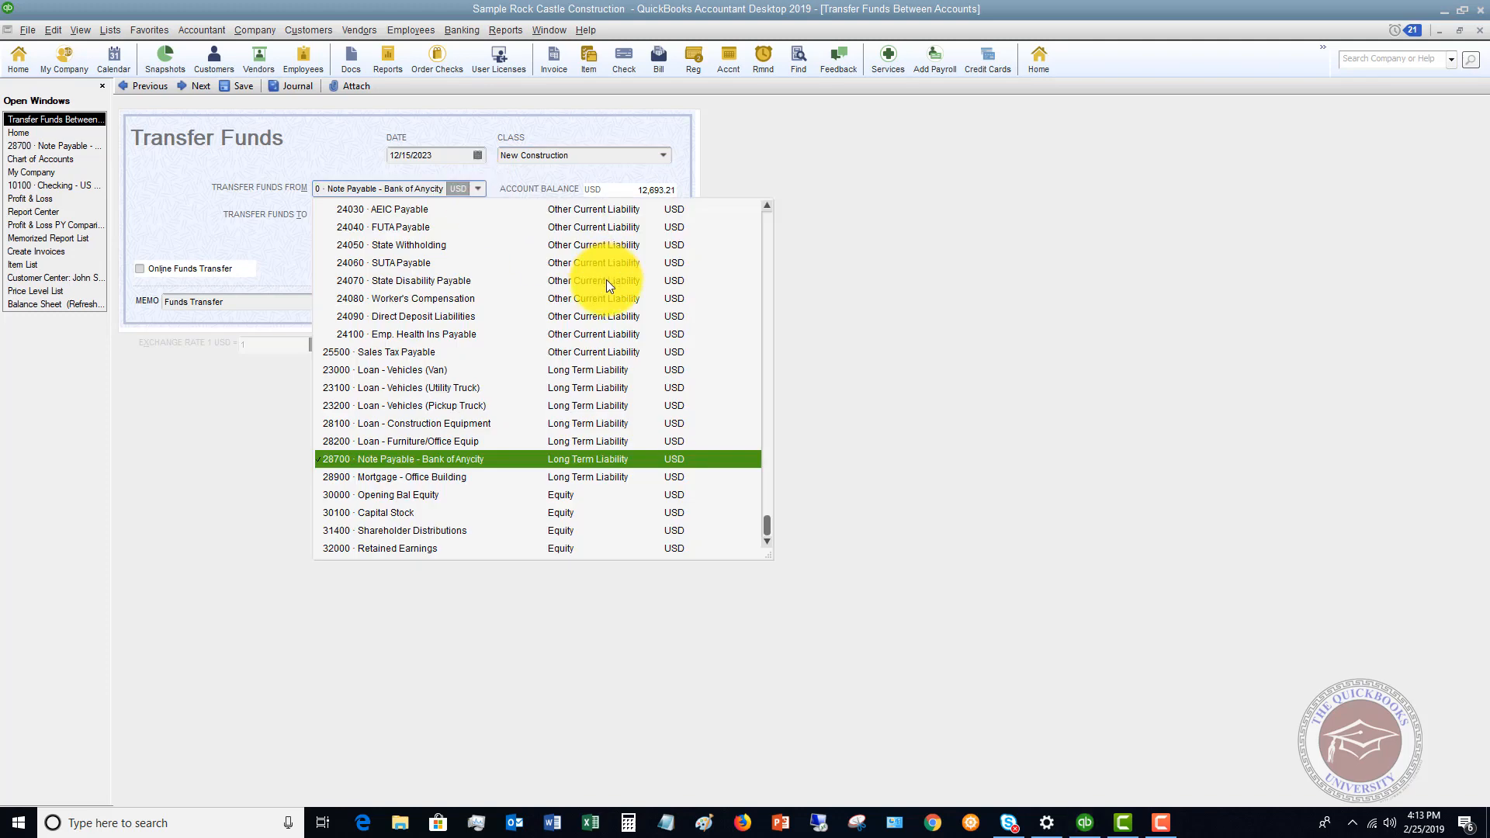
{"action": "scroll", "coordinate": [607, 280], "scroll_direction": "up", "scroll_amount": 12}
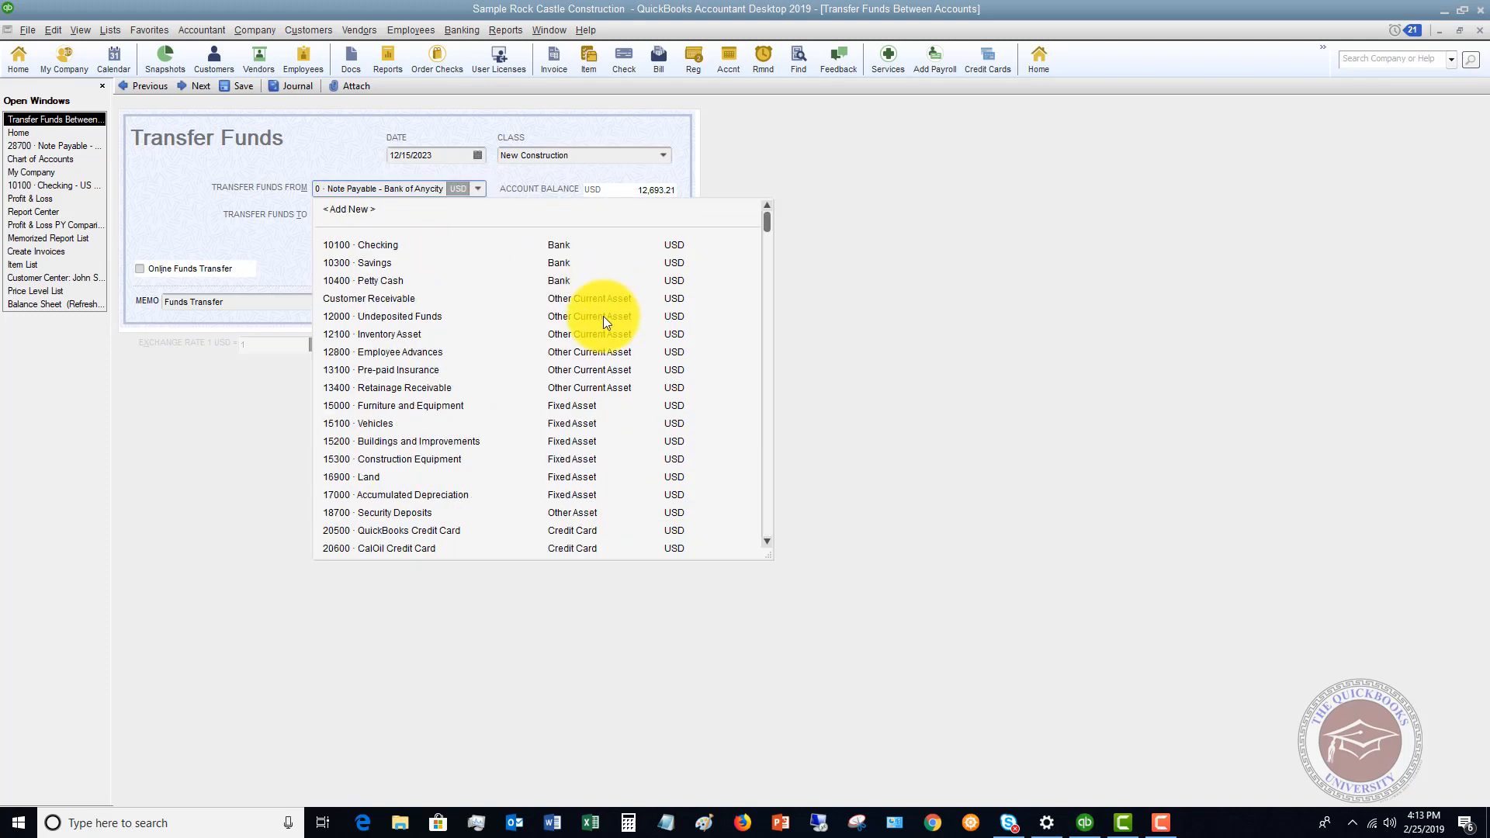
{"action": "left_click", "coordinate": [383, 247]}
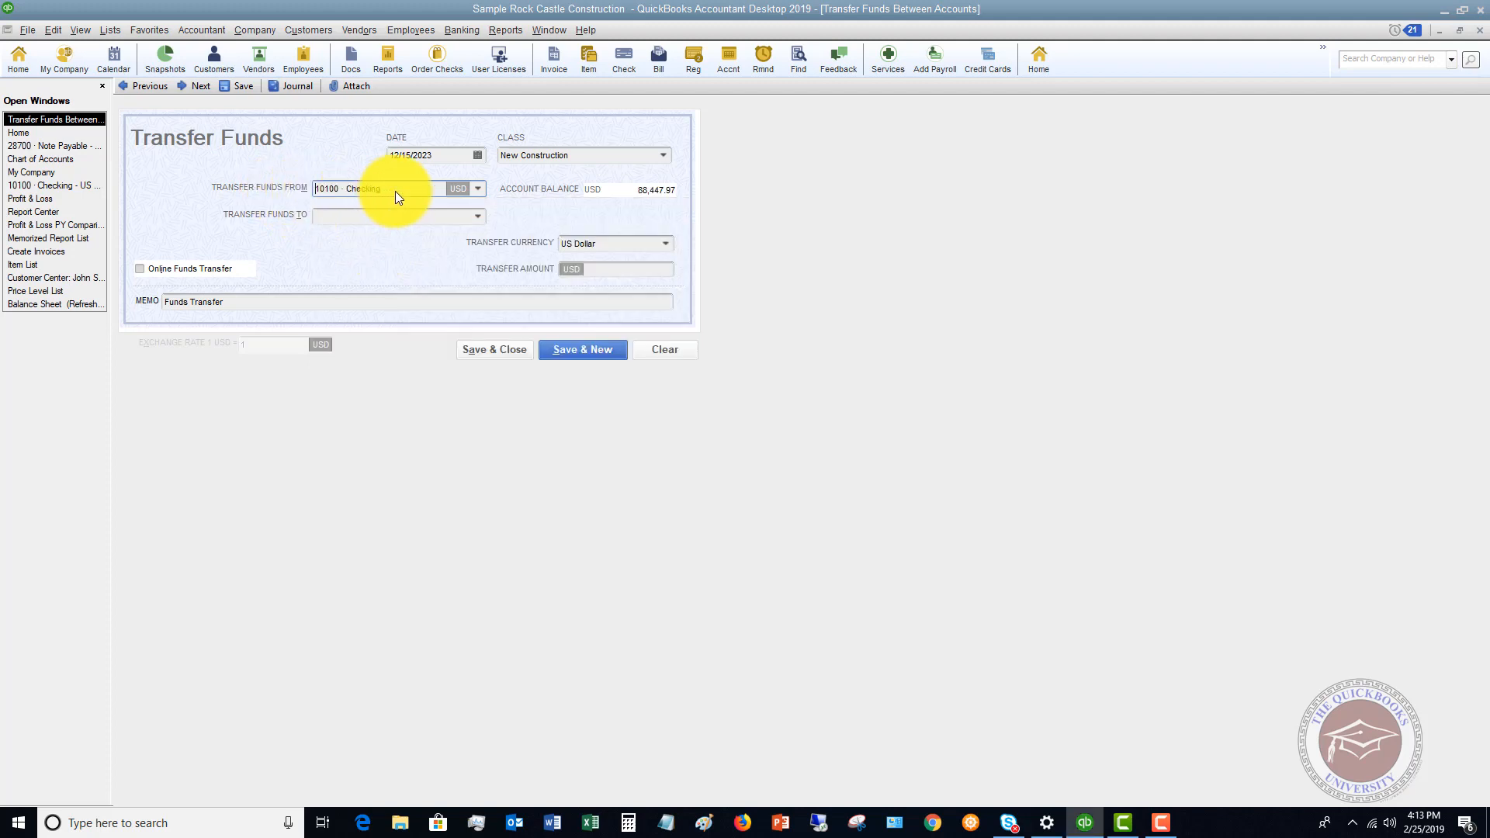
{"action": "left_click", "coordinate": [479, 216]}
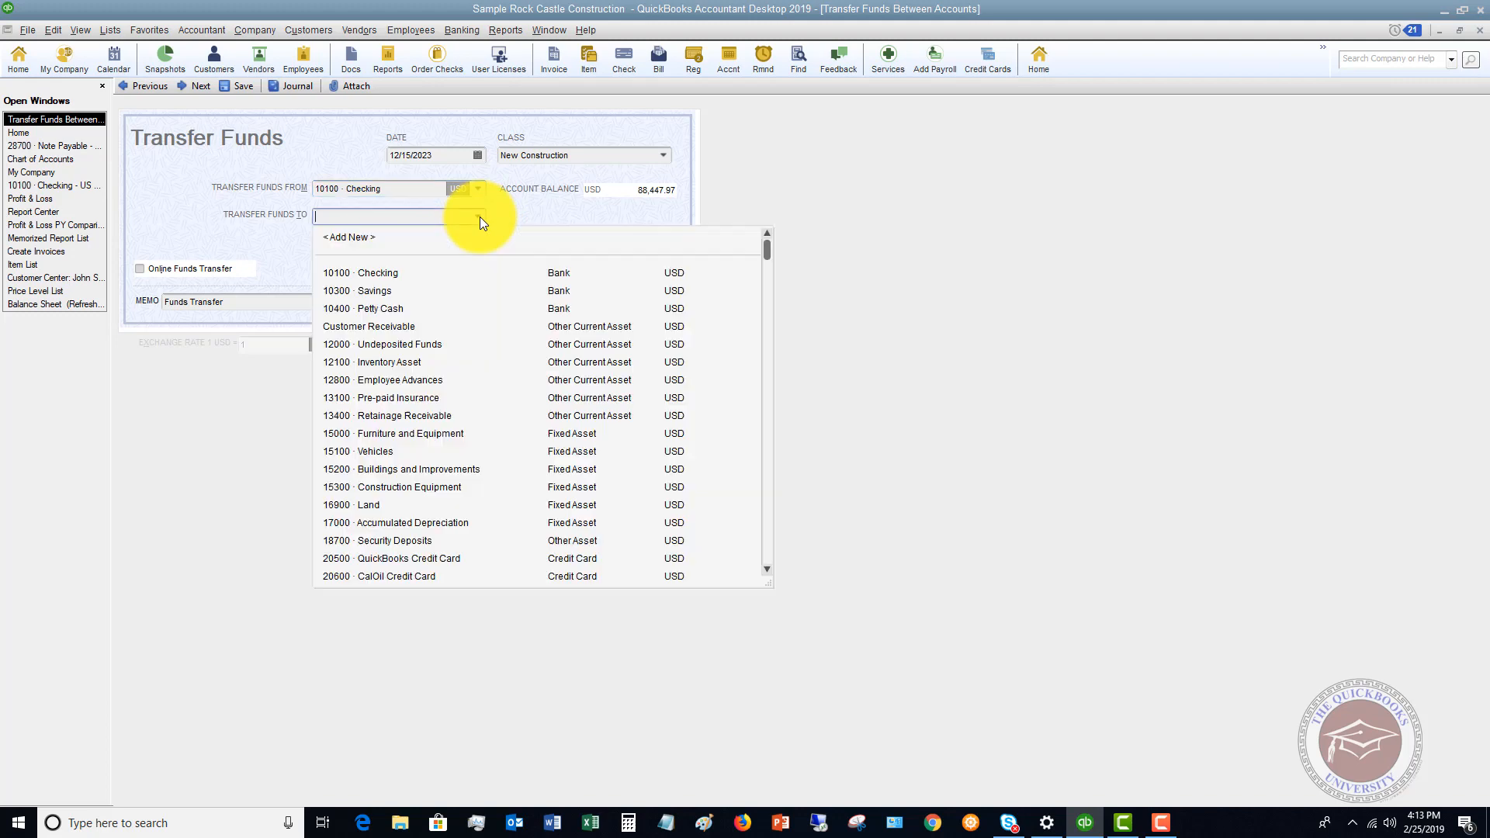
{"action": "left_click", "coordinate": [376, 291]}
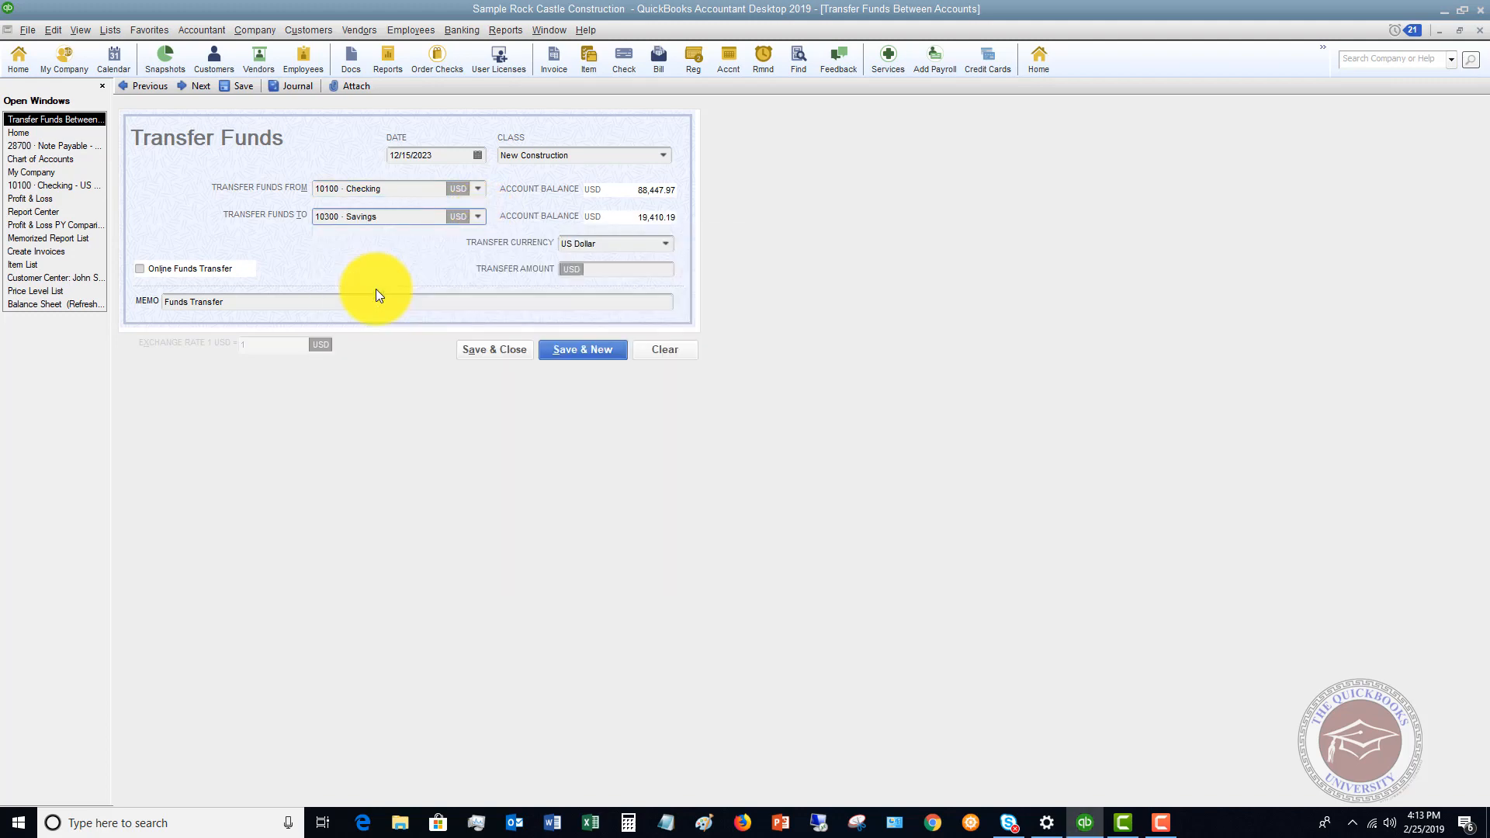
Enter a transfer amount of 2500, save it and start a new transfer, accepting that it is recorded only in the company file
{"action": "left_click", "coordinate": [635, 267]}
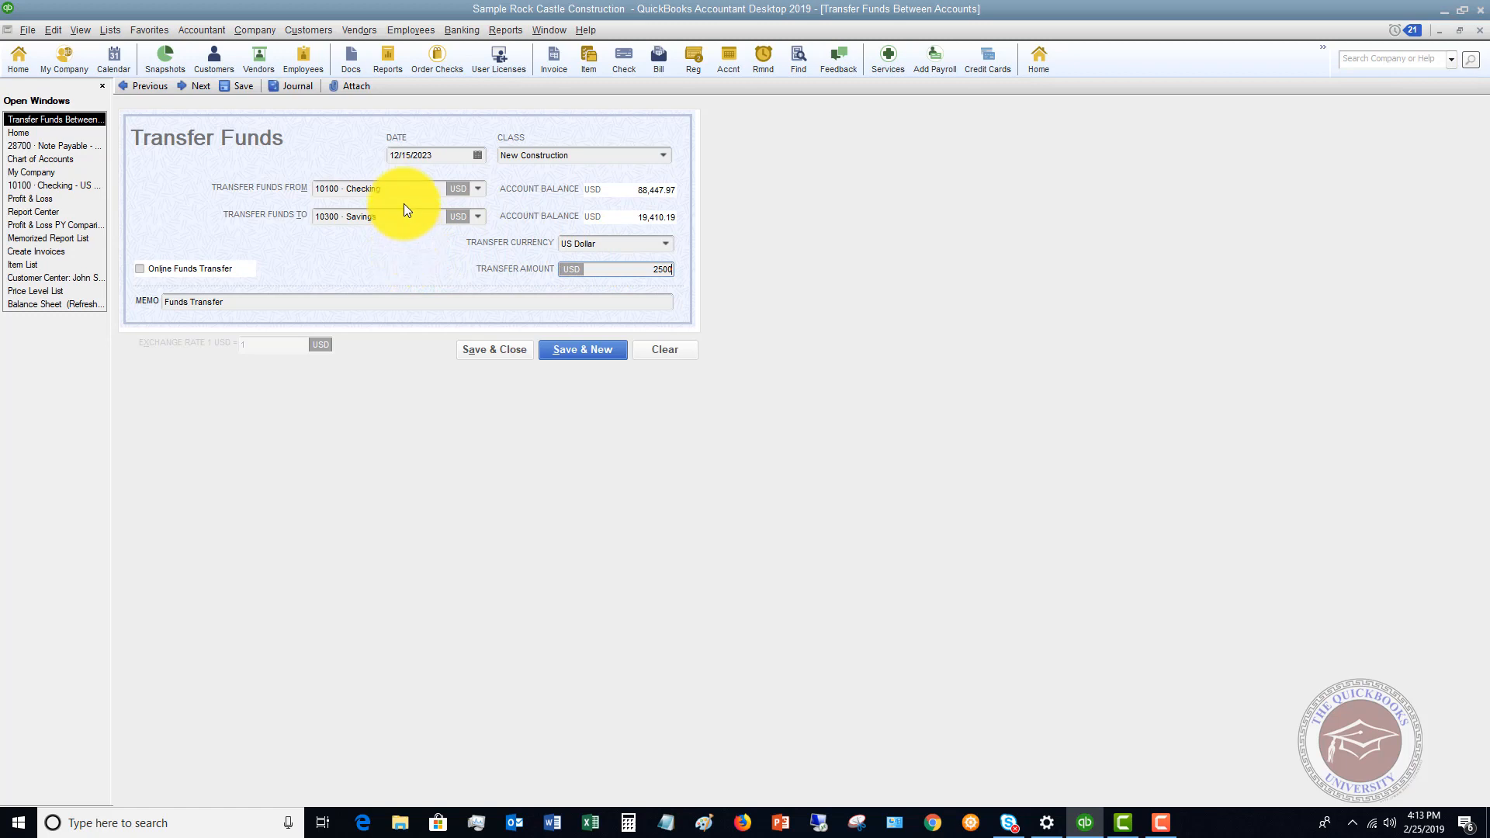
{"action": "left_click", "coordinate": [582, 347]}
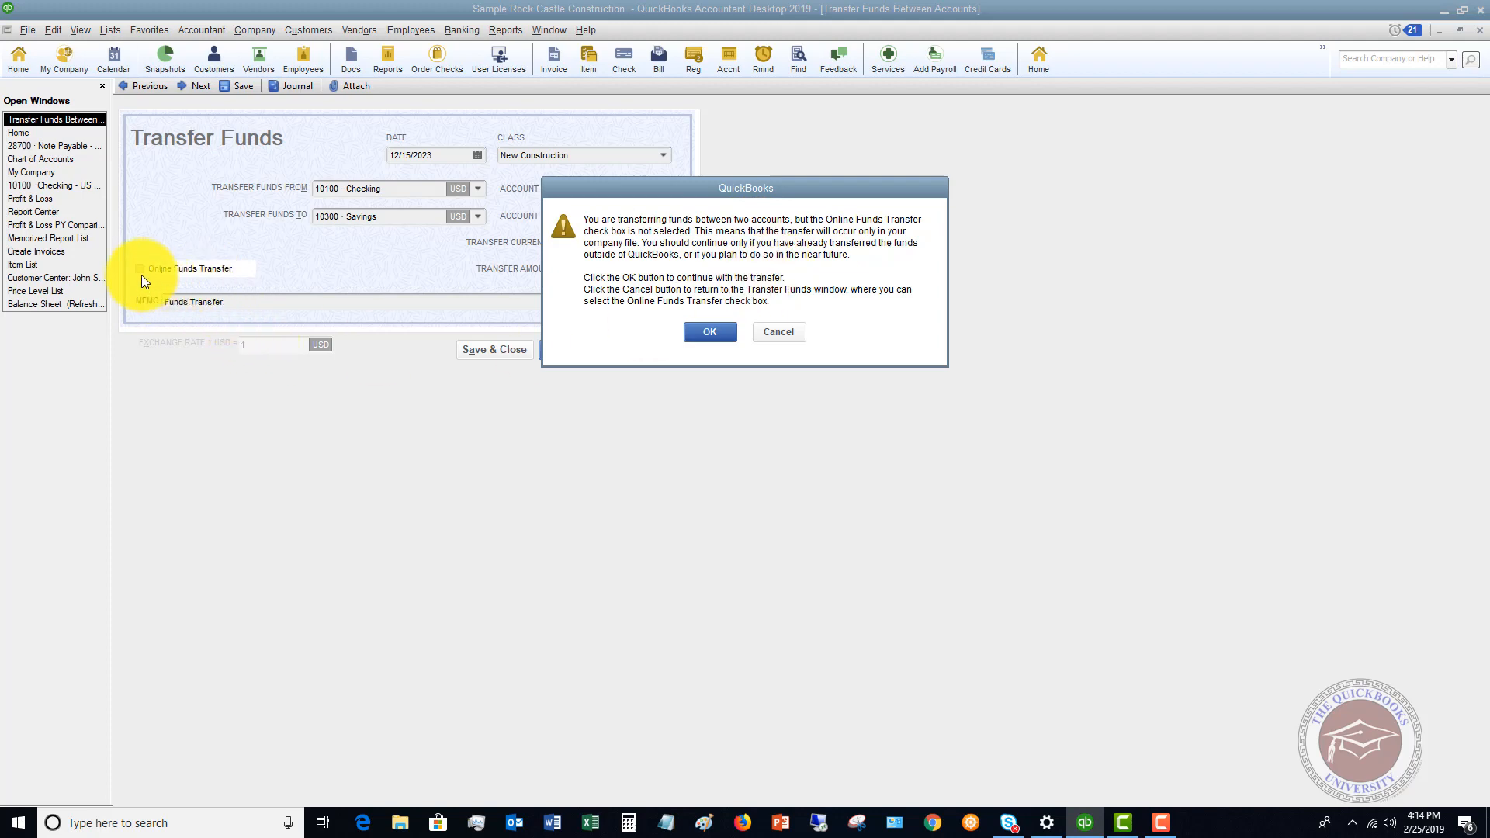
{"action": "left_click", "coordinate": [711, 334]}
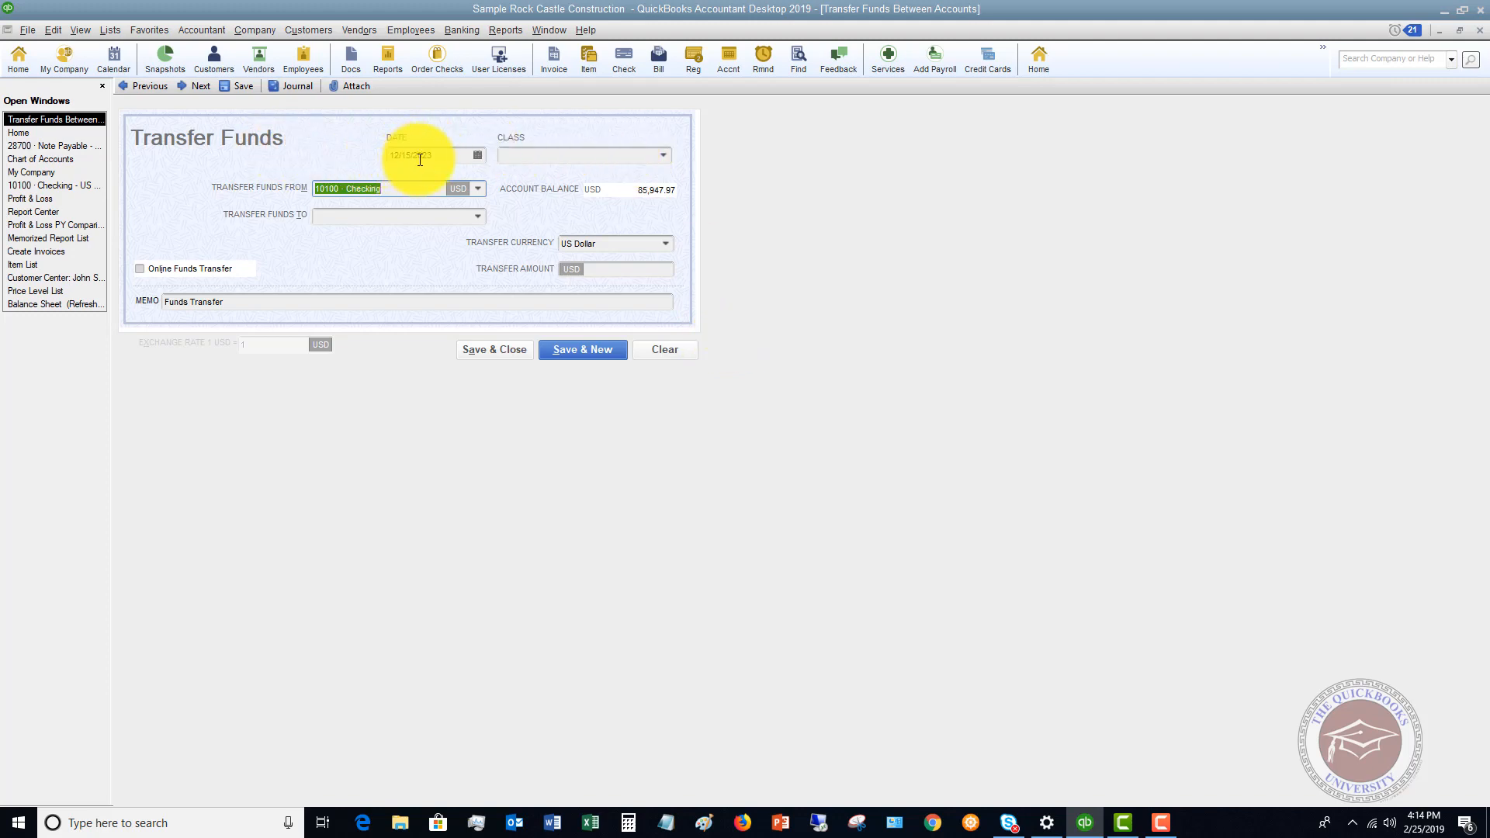
Assign the Remodel class to the new transfer and set it from 28700 Note Payable - Bank of Anycity to 10100 Checking
{"action": "left_click", "coordinate": [662, 155]}
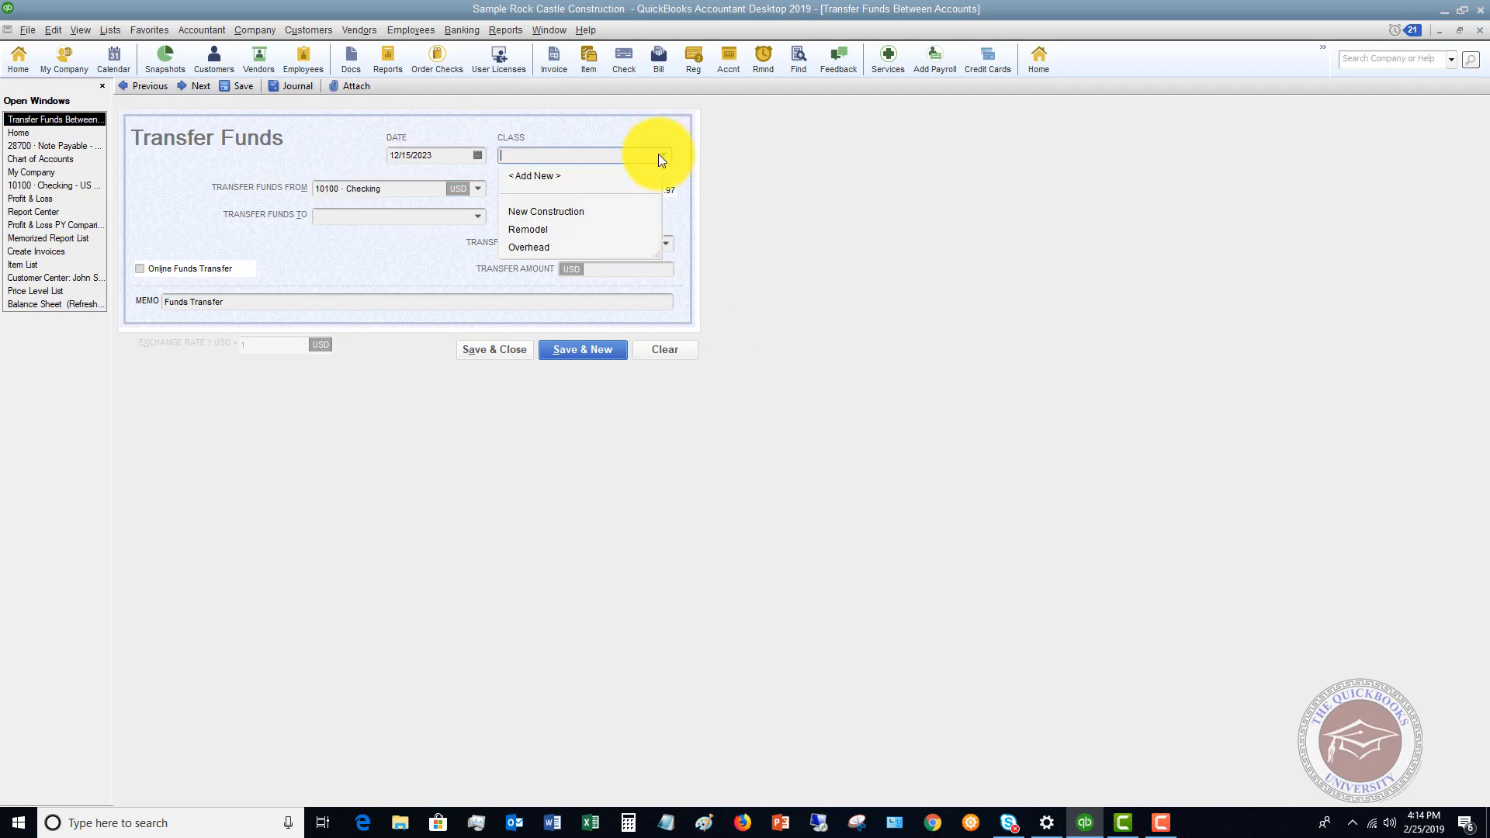
{"action": "left_click", "coordinate": [535, 230]}
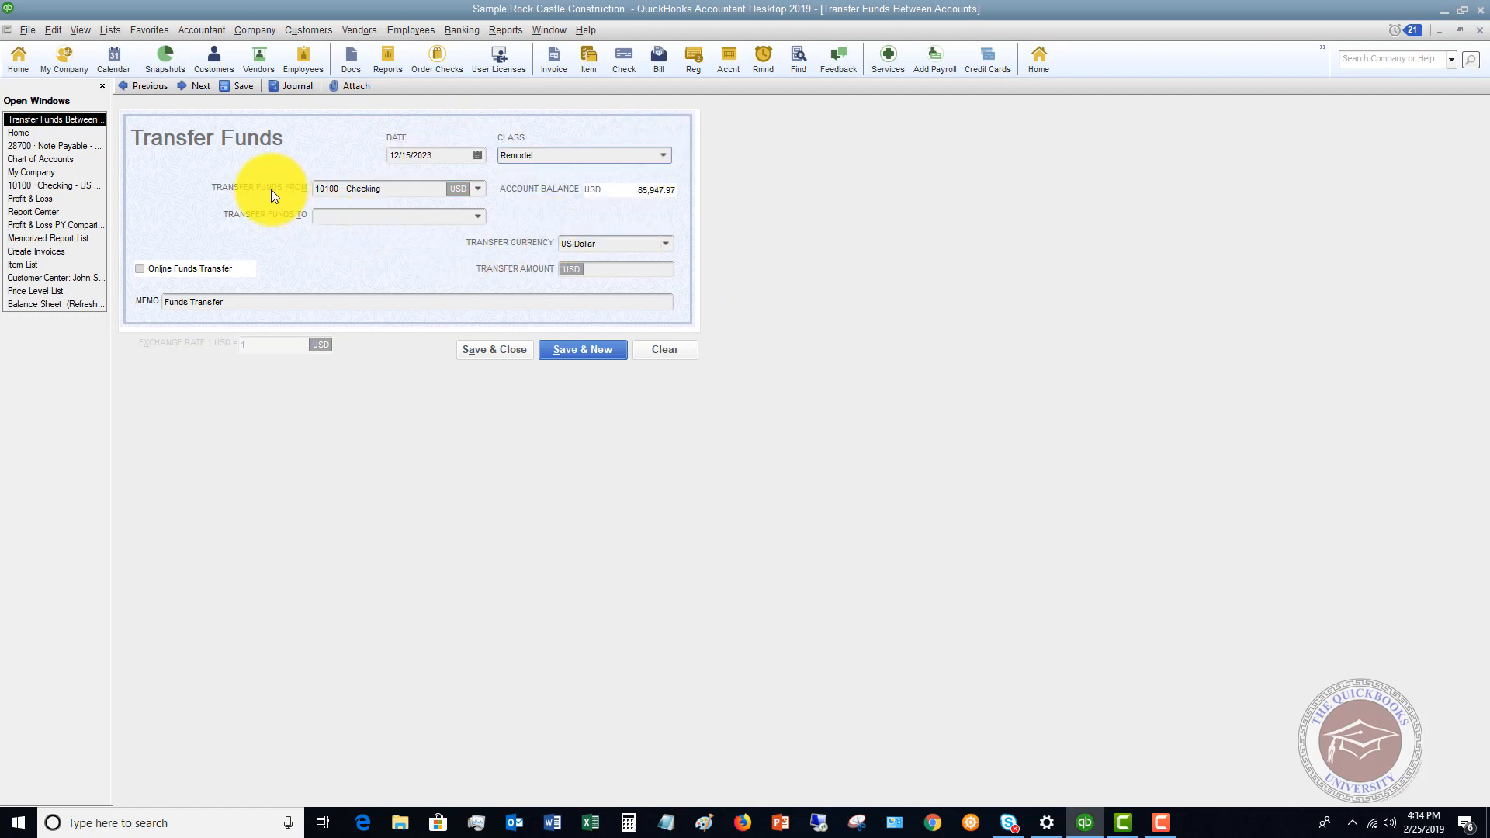
{"action": "left_click", "coordinate": [479, 188]}
{"action": "scroll", "coordinate": [562, 343], "scroll_direction": "down", "scroll_amount": 5}
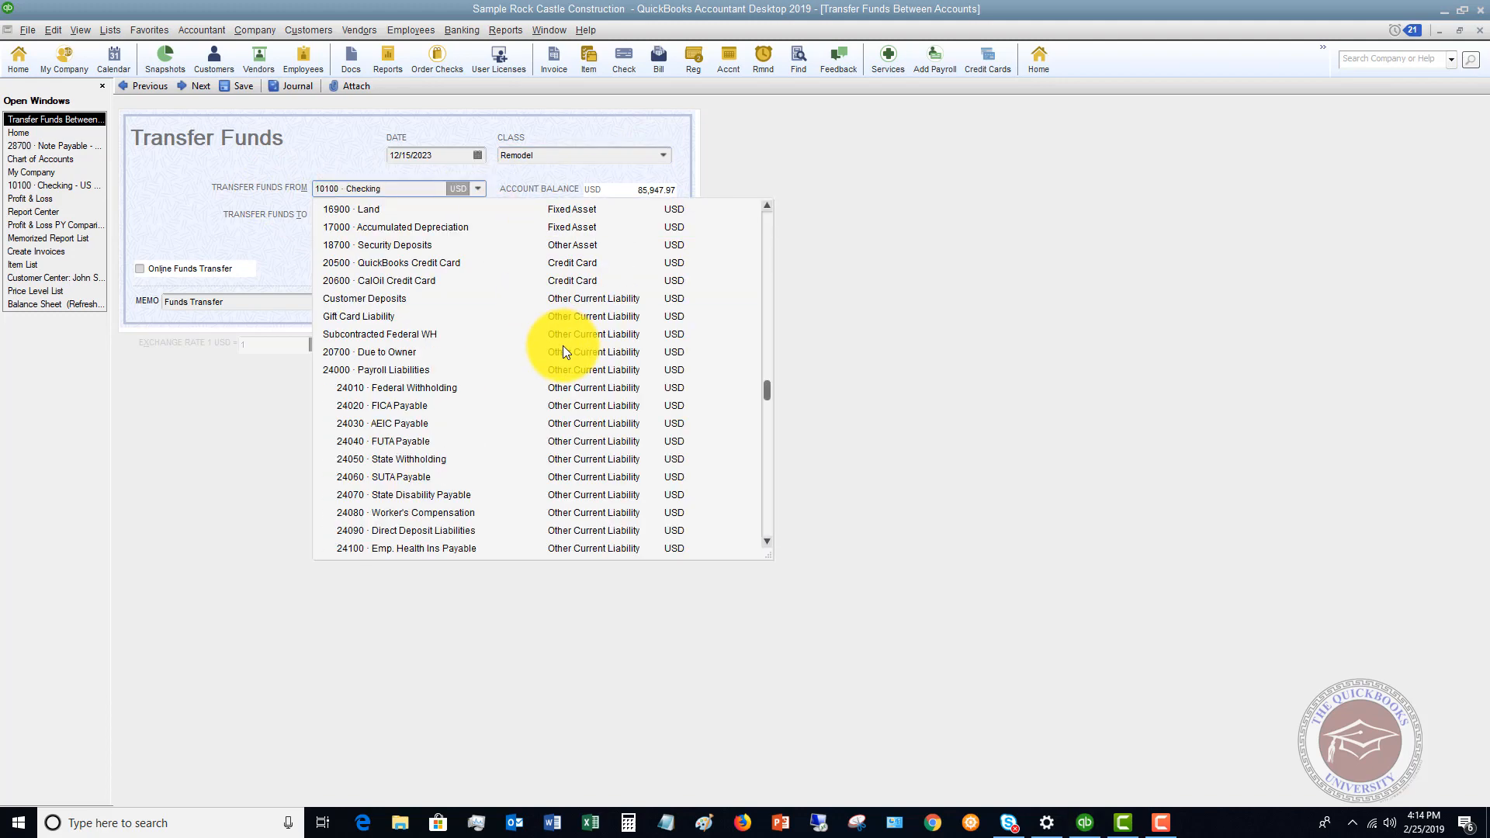
{"action": "scroll", "coordinate": [563, 349], "scroll_direction": "down", "scroll_amount": 4}
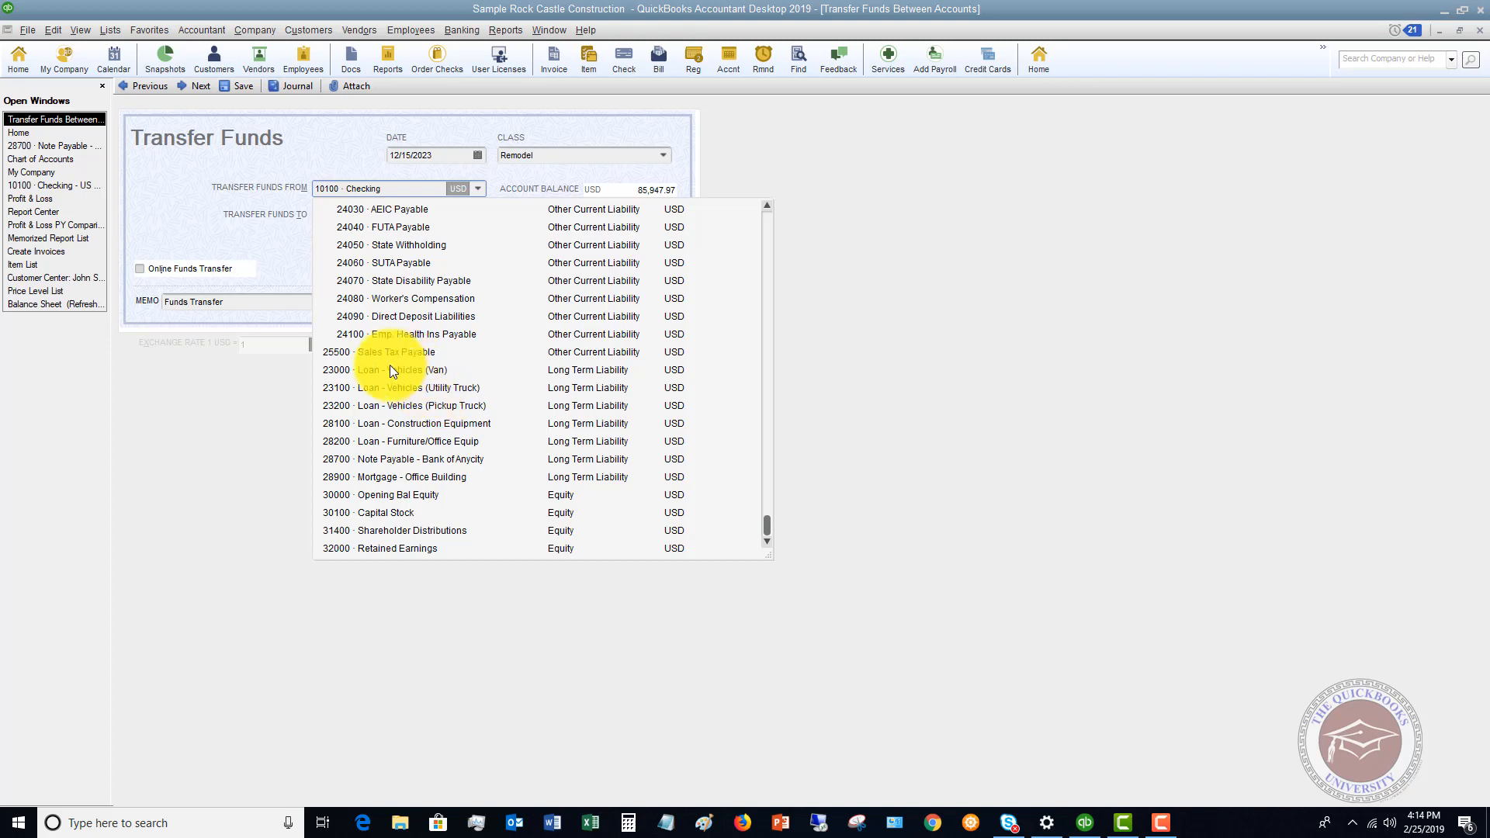
{"action": "left_click", "coordinate": [397, 459]}
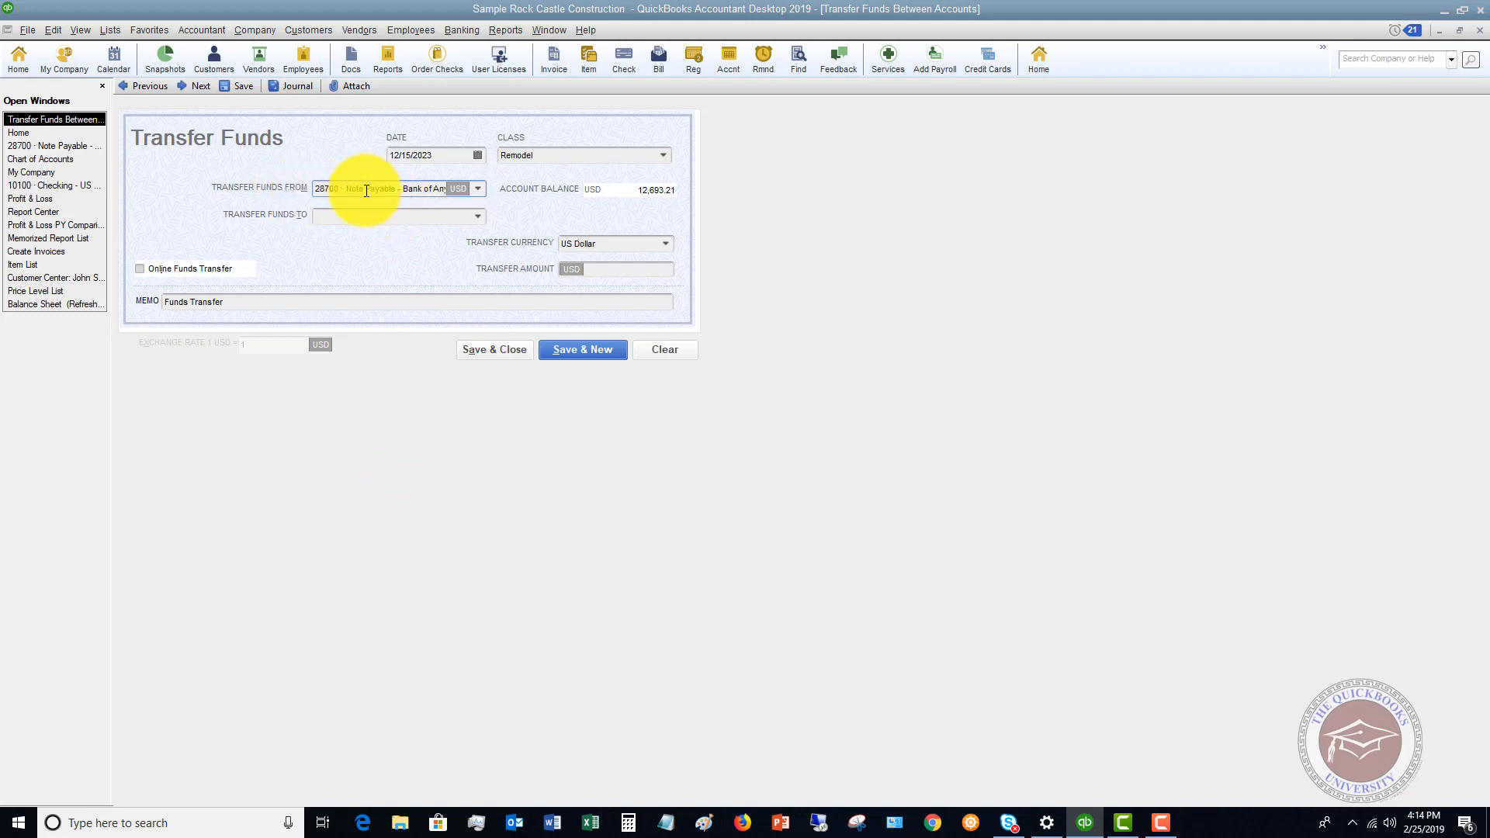
{"action": "left_click", "coordinate": [478, 217]}
{"action": "left_click", "coordinate": [388, 273]}
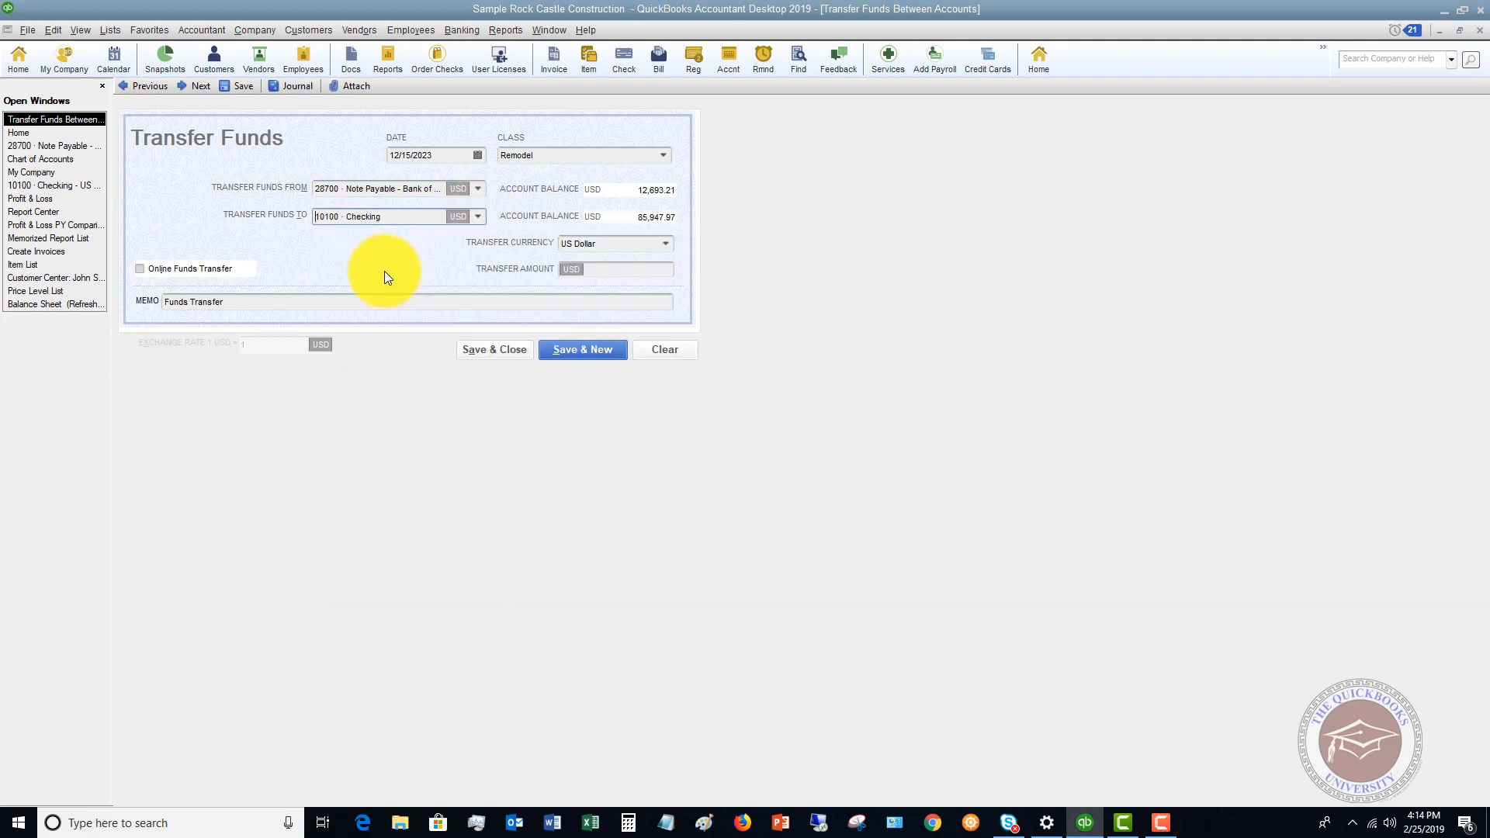
Enter a transfer amount of 20000, keep the Funds Transfer memo, and save and close the transfer
{"action": "left_click", "coordinate": [638, 270]}
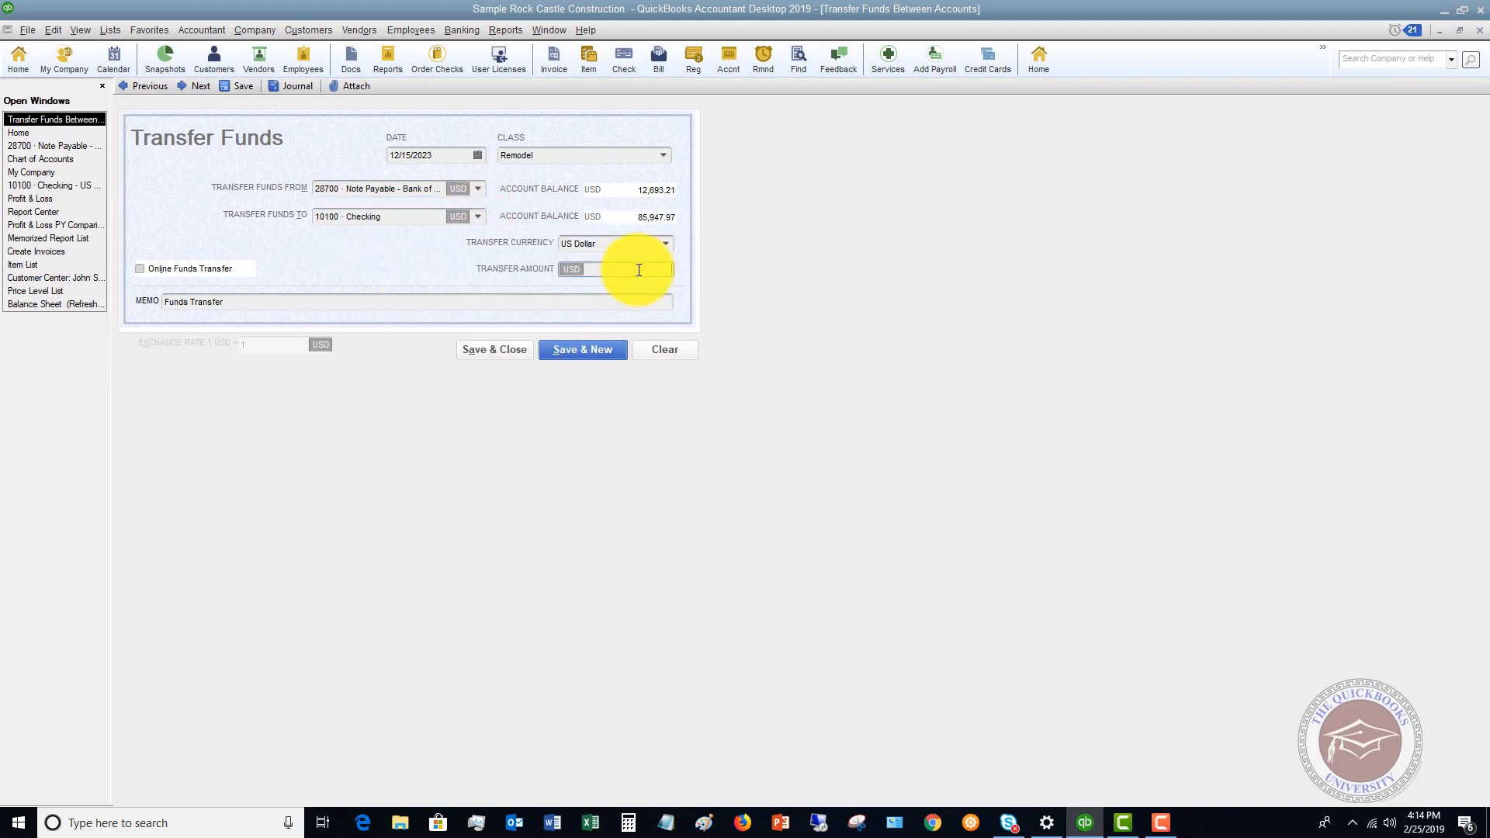
{"action": "type", "text": "20000"}
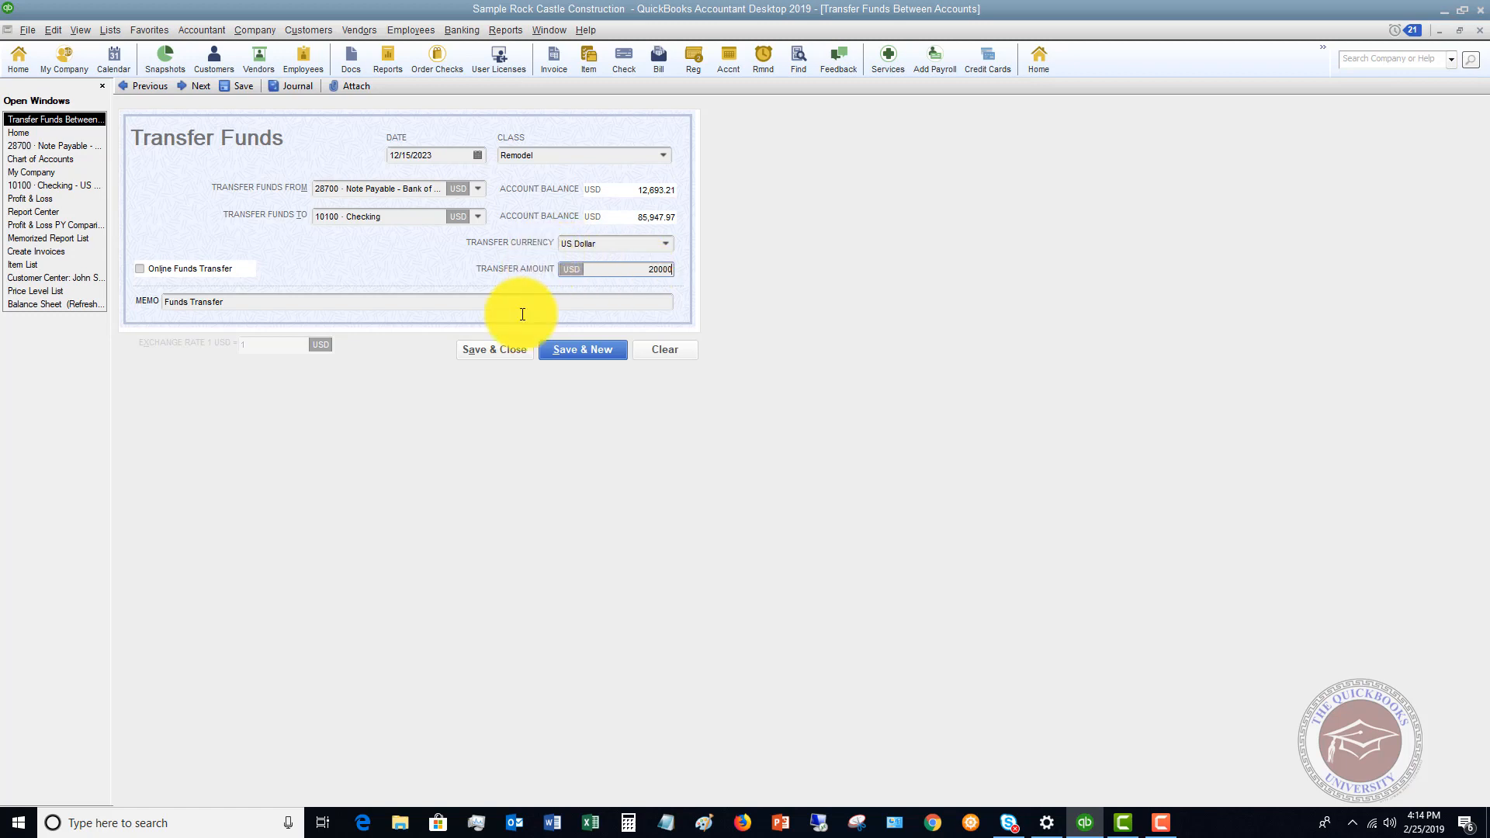
{"action": "left_click", "coordinate": [213, 303]}
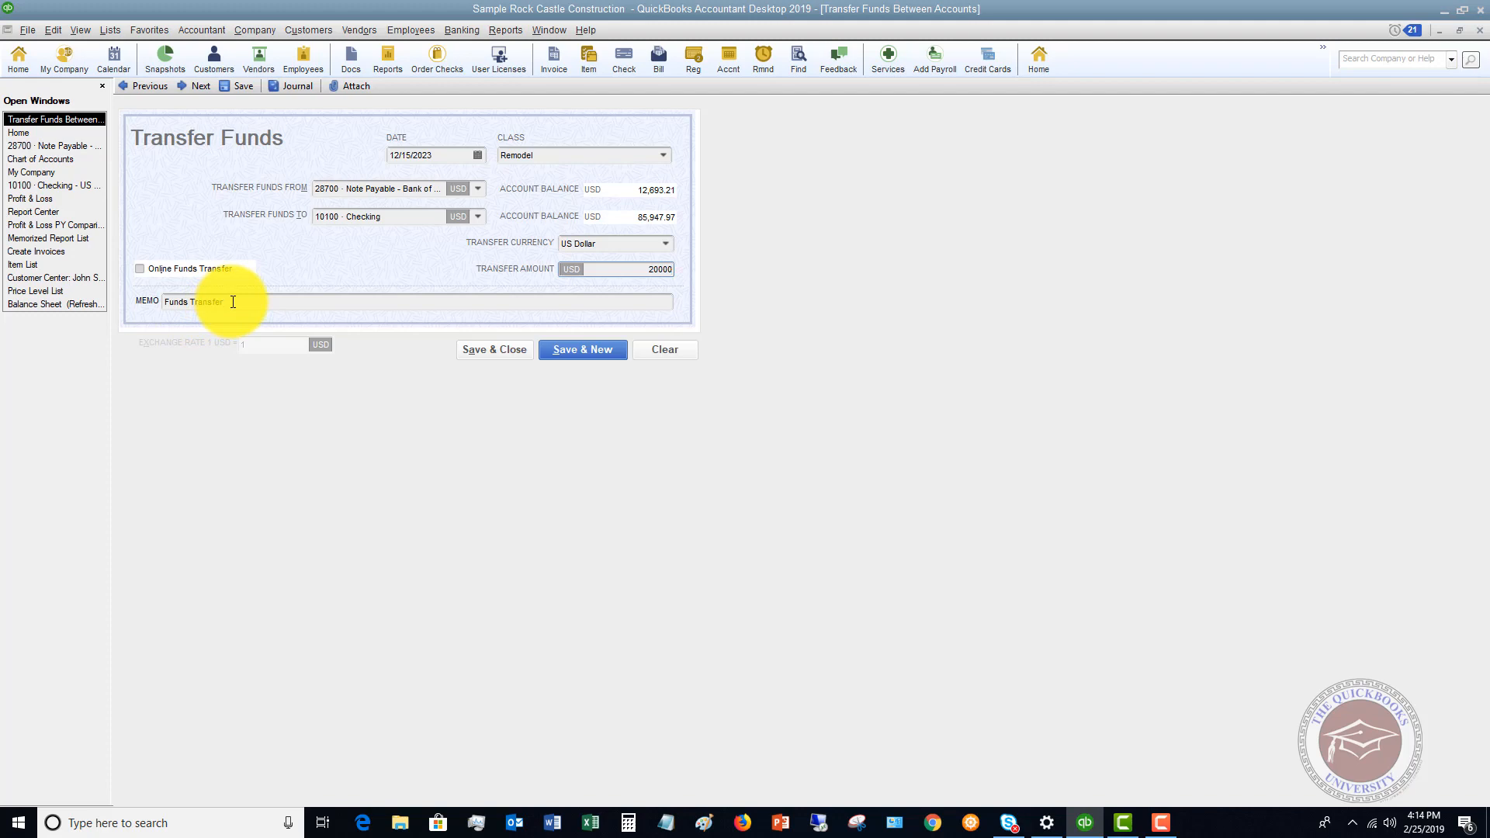
{"action": "left_click", "coordinate": [496, 349]}
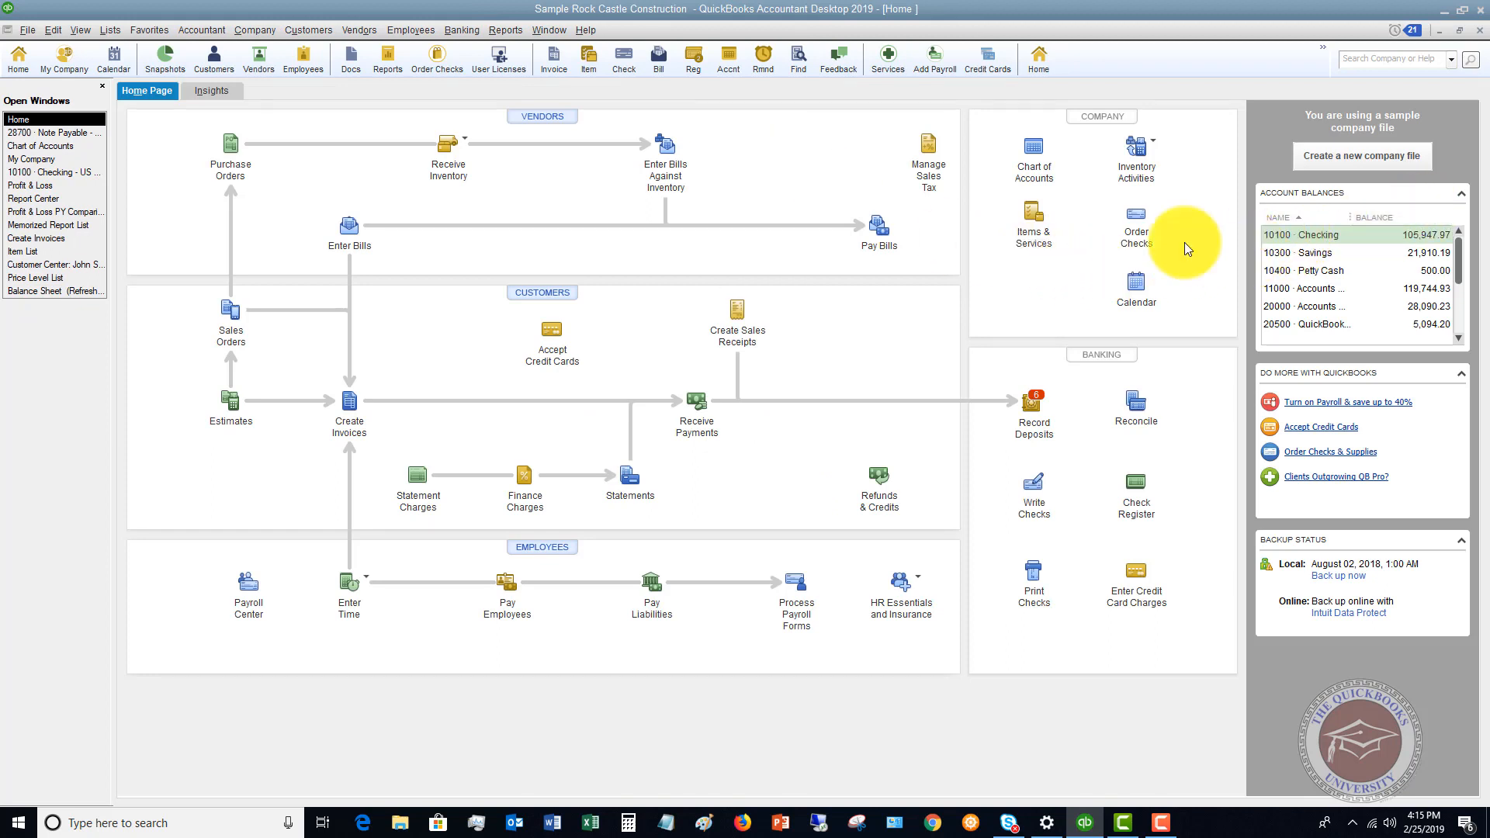
Check the Note Payable and Checking registers for the 20,000 loan transfer and the 2,500 transfer to Savings
{"action": "left_click", "coordinate": [64, 137]}
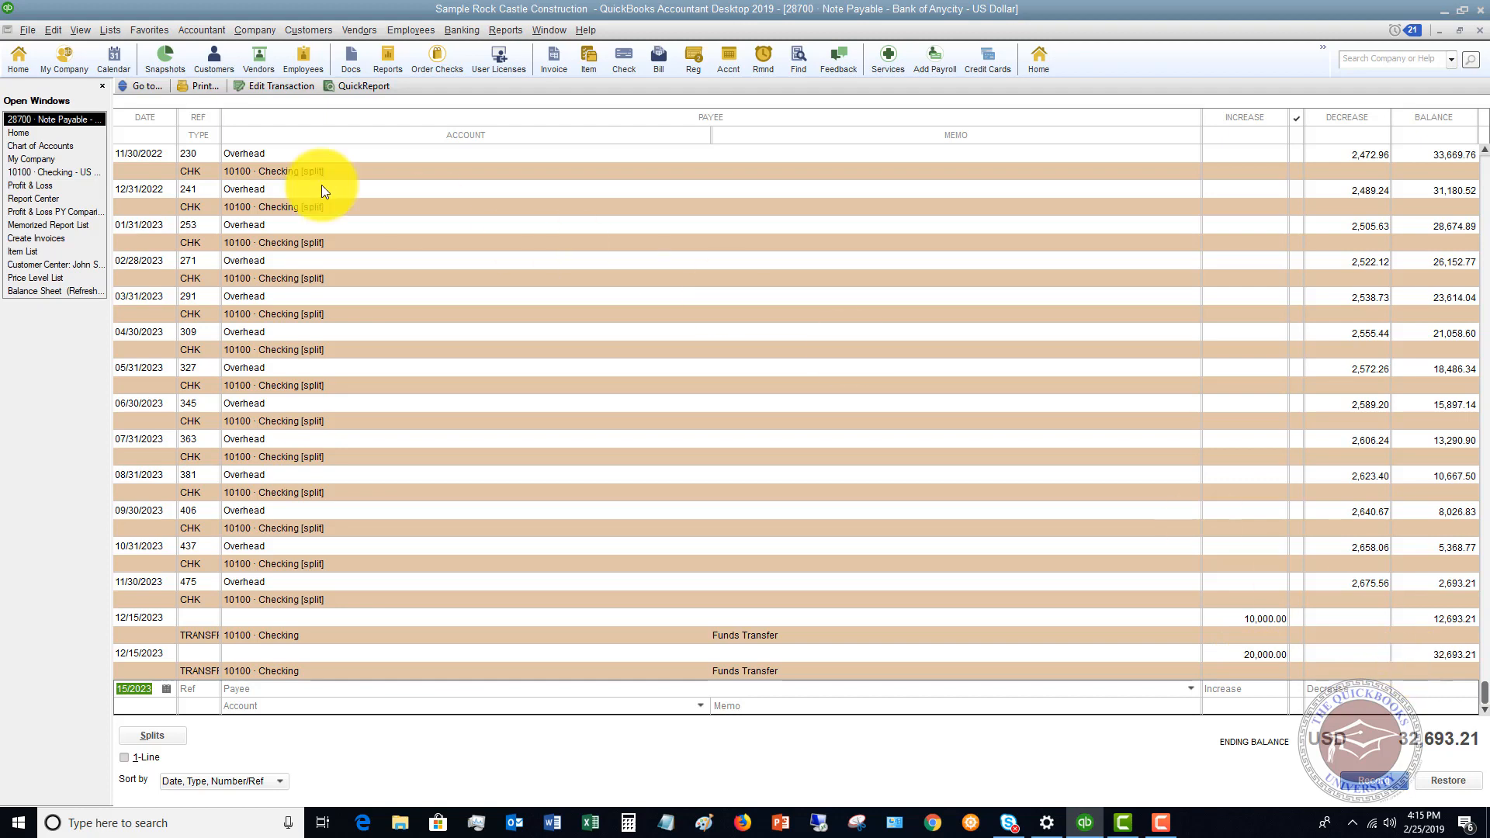
{"action": "left_click", "coordinate": [54, 171]}
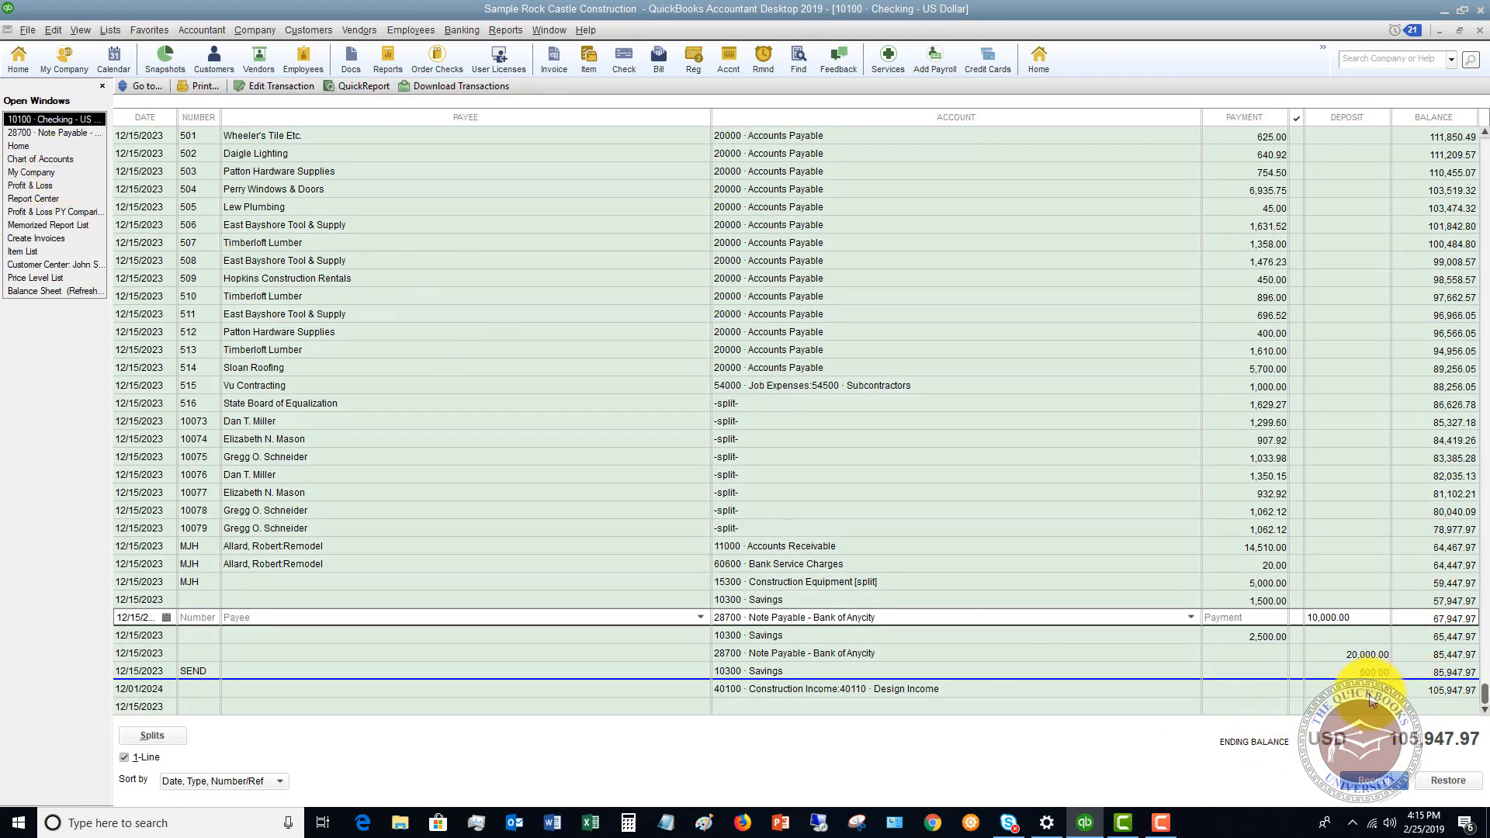
{"action": "left_click", "coordinate": [1366, 654]}
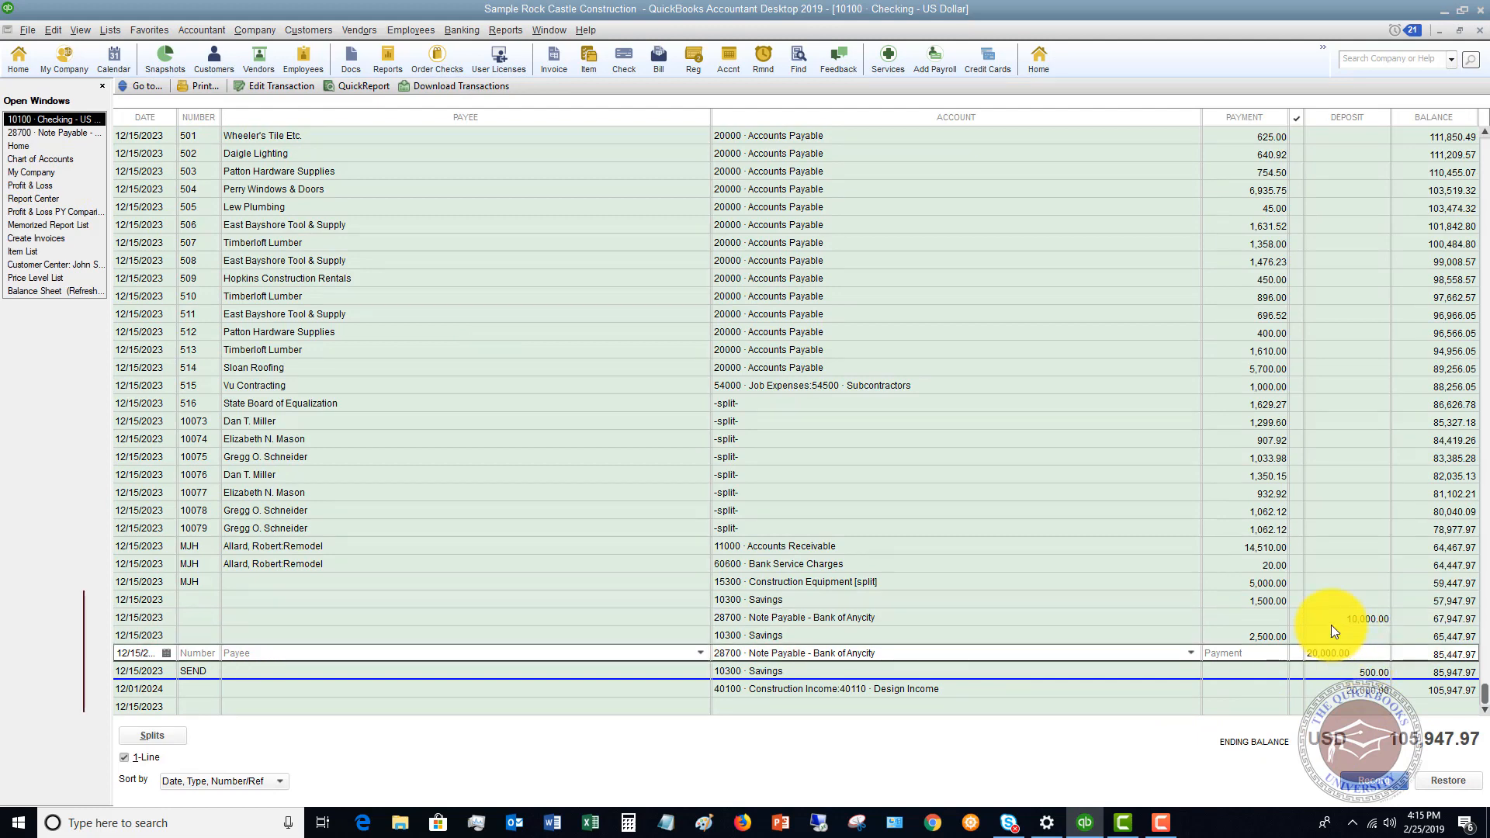
{"action": "left_click", "coordinate": [1276, 637]}
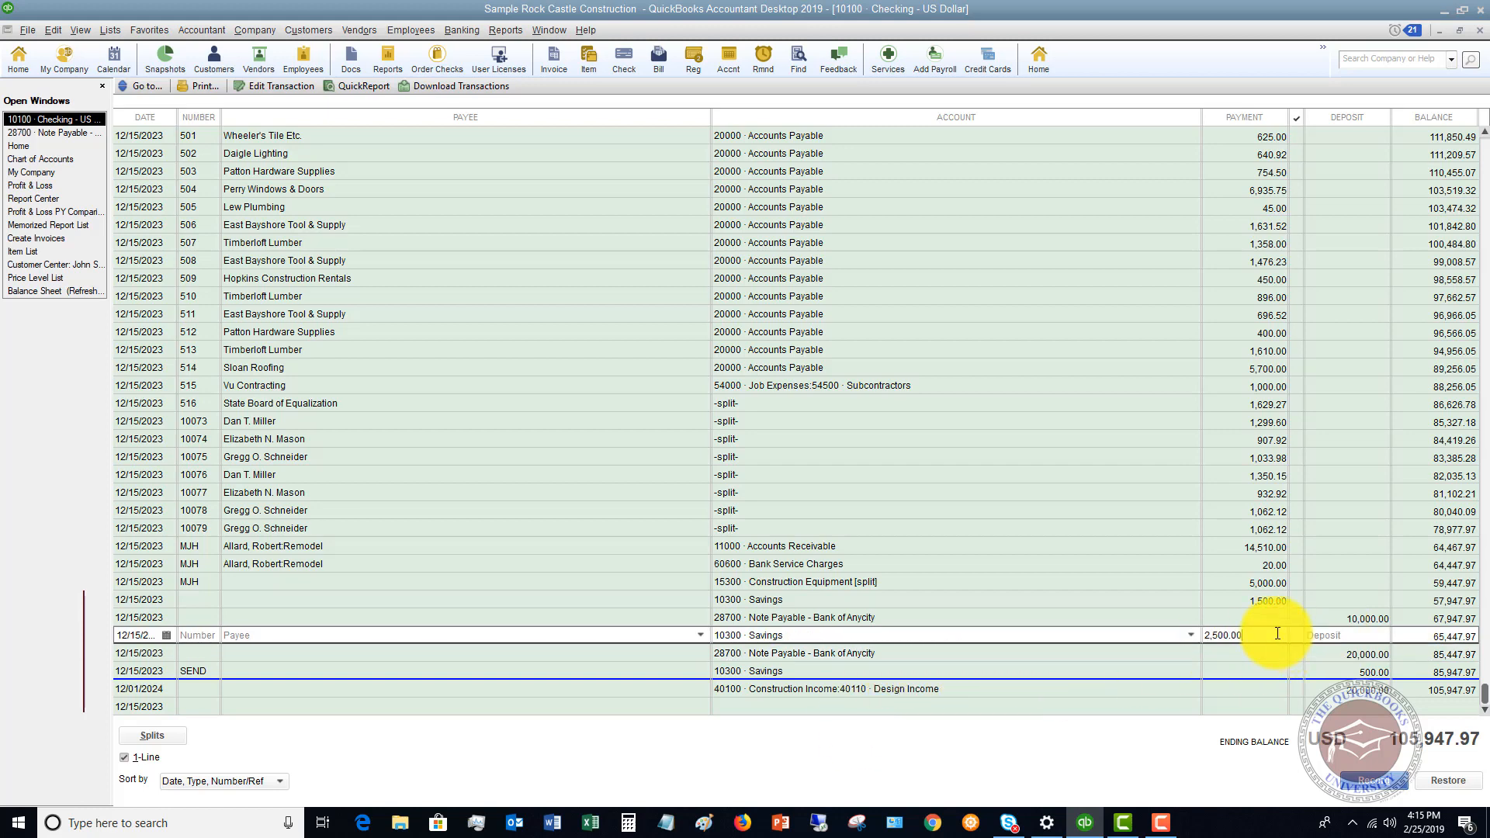